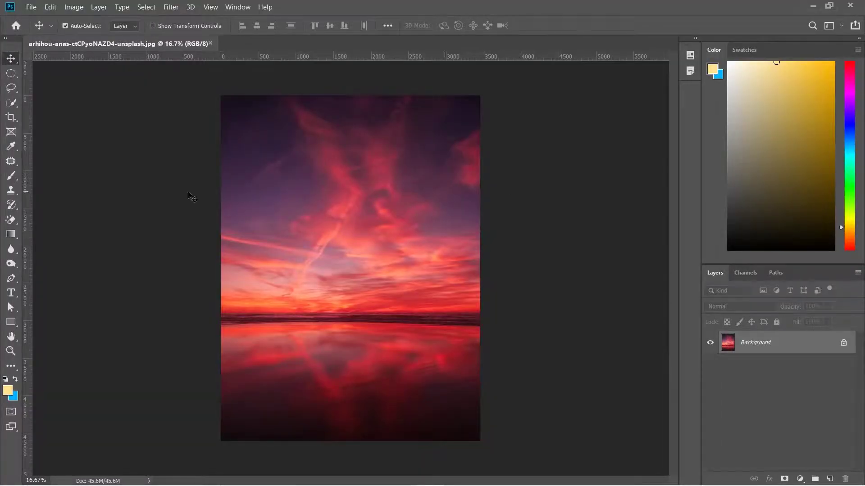
# Create a new blank Portrait 4x6 document from File > New.
pyautogui.click(31, 11)
pyautogui.click(35, 19)
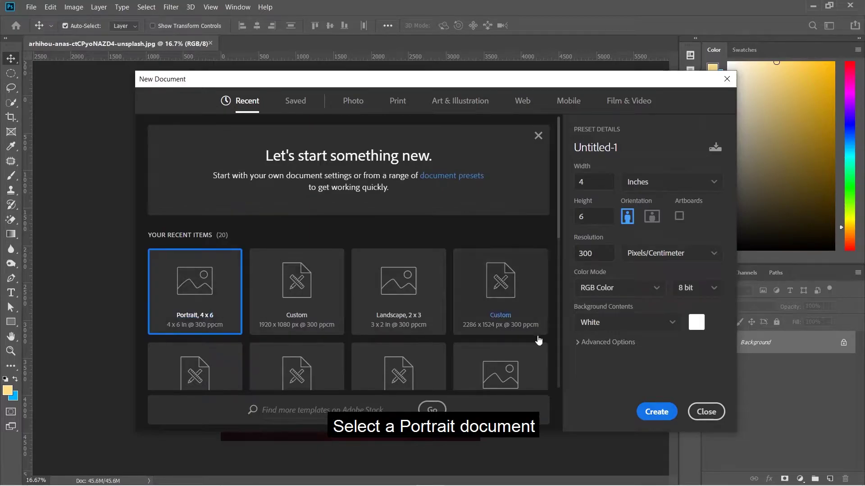
pyautogui.click(641, 411)
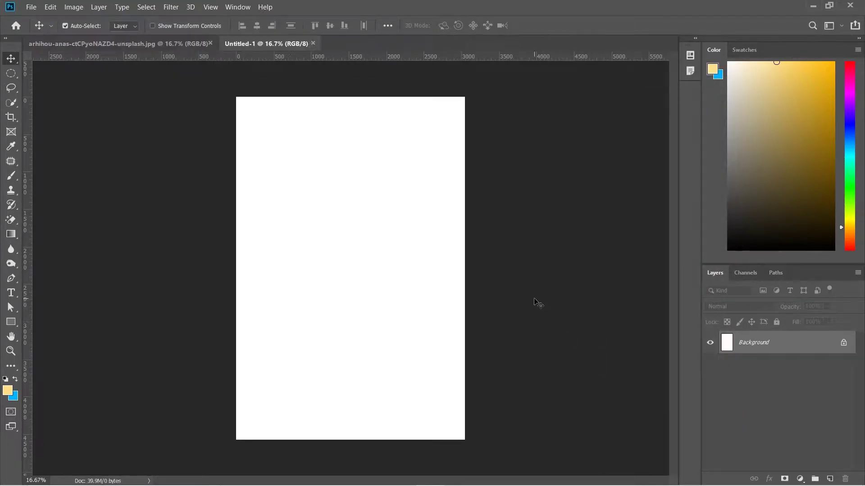
# Select the sky down to the horizon with a rectangular marquee and move it into the new document.
pyautogui.click(166, 44)
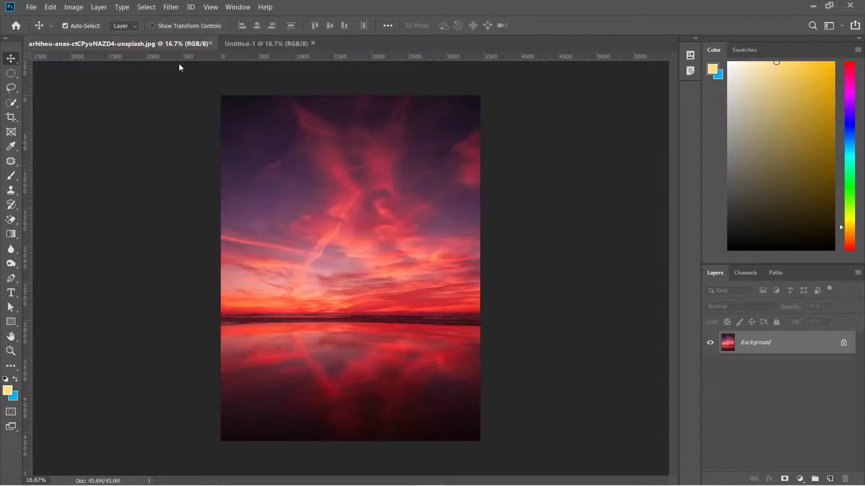
pyautogui.rightClick(4, 70)
pyautogui.click(43, 80)
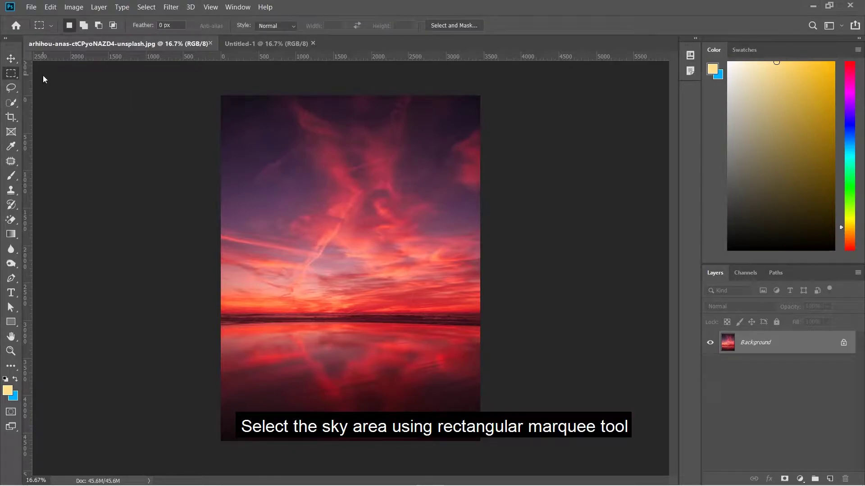
pyautogui.moveTo(214, 94); pyautogui.dragTo(534, 311)
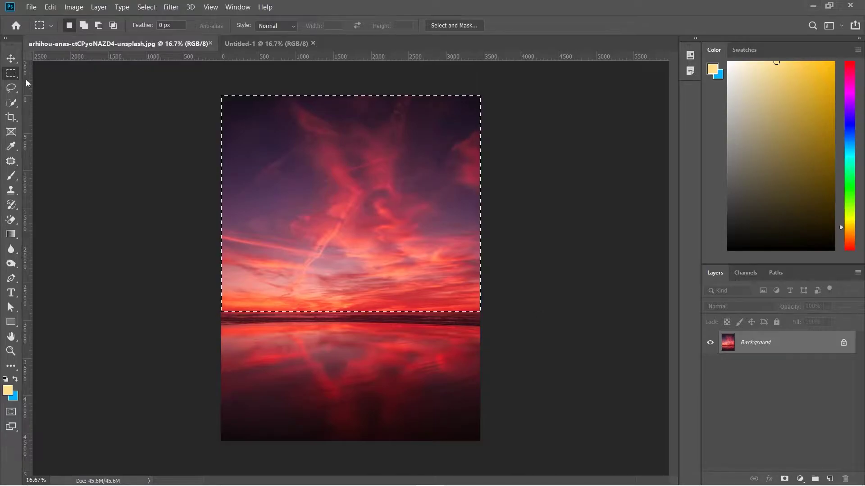
pyautogui.press('v')
pyautogui.moveTo(276, 122)
pyautogui.mouseDown()
pyautogui.moveTo(275, 45)
pyautogui.moveTo(351, 225)
pyautogui.moveTo(300, 158)
pyautogui.moveTo(294, 178)
pyautogui.moveTo(297, 166)
pyautogui.mouseUp()
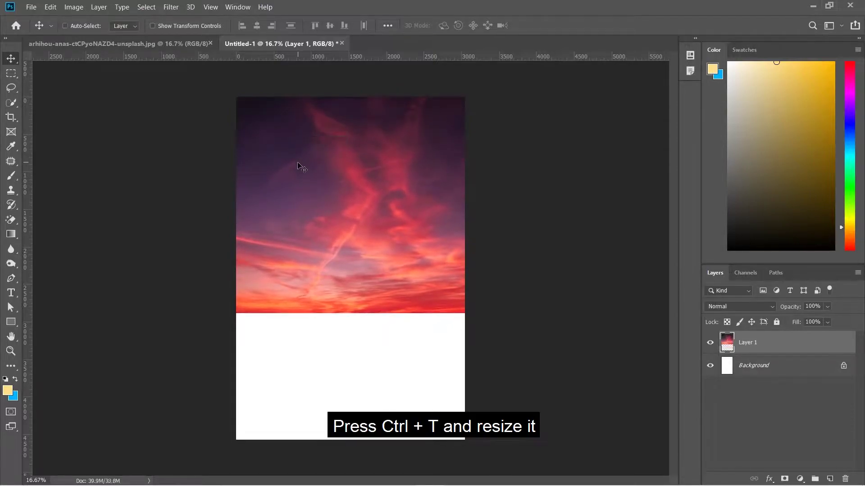
# Free-transform the sky to the page width and stretch it taller toward the middle.
pyautogui.hotkey('ctrl', 't')
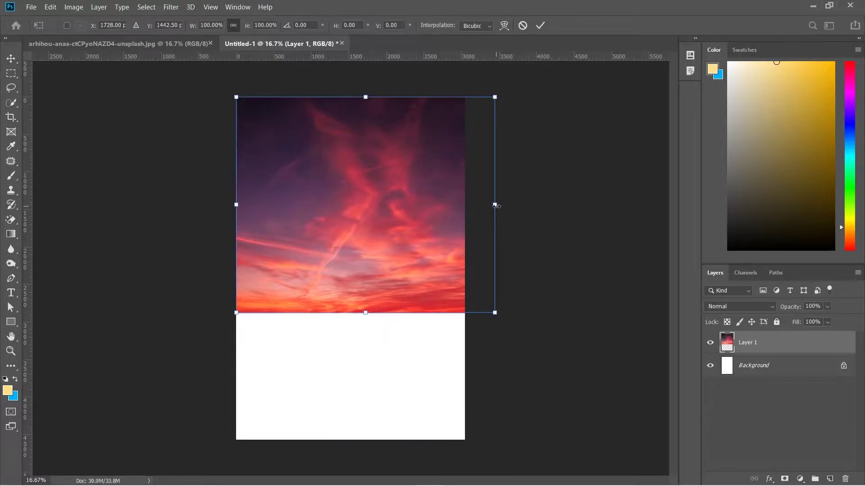
pyautogui.moveTo(500, 205); pyautogui.dragTo(470, 206)
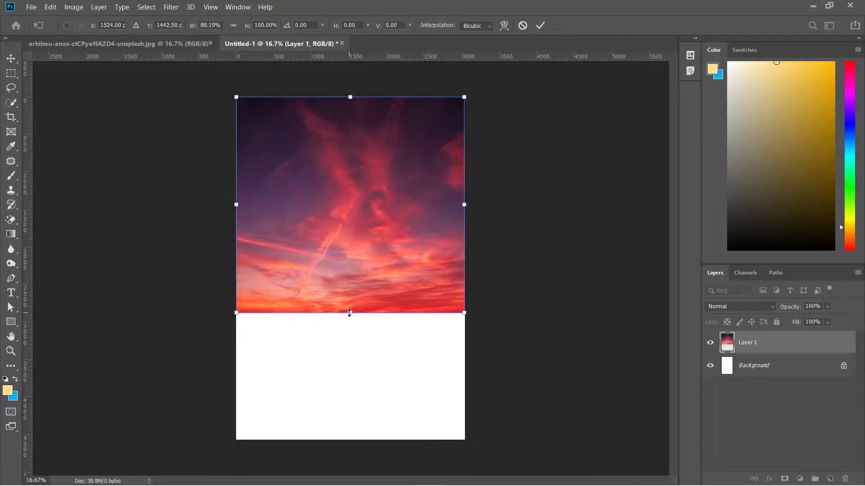
pyautogui.moveTo(349, 312); pyautogui.dragTo(350, 336)
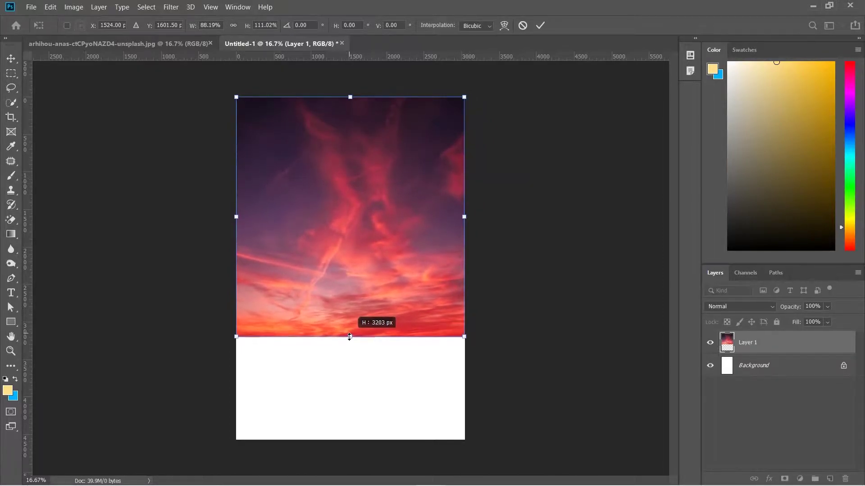
pyautogui.click(540, 24)
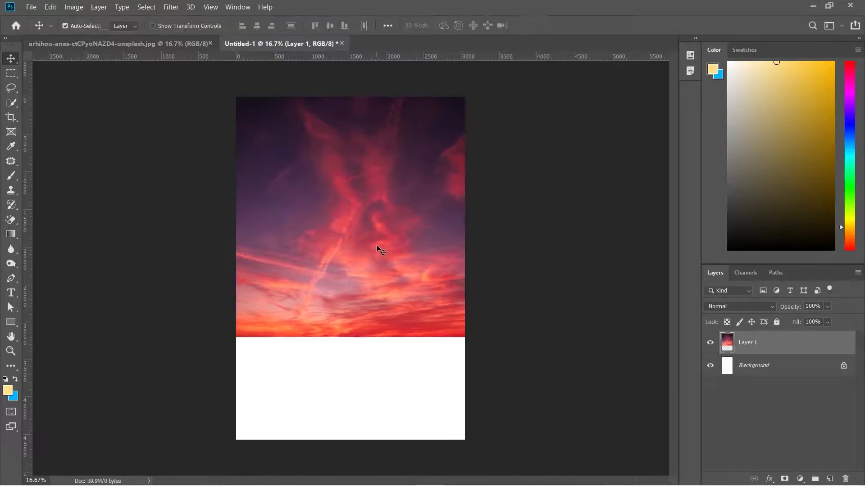
# Select the reflection below the horizon in the photo and move it into the new document.
pyautogui.click(144, 41)
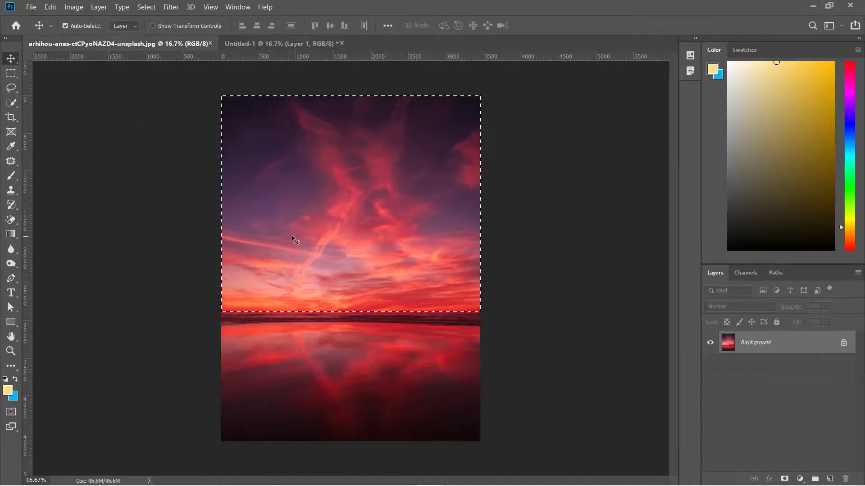
pyautogui.hotkey('ctrl', 'd')
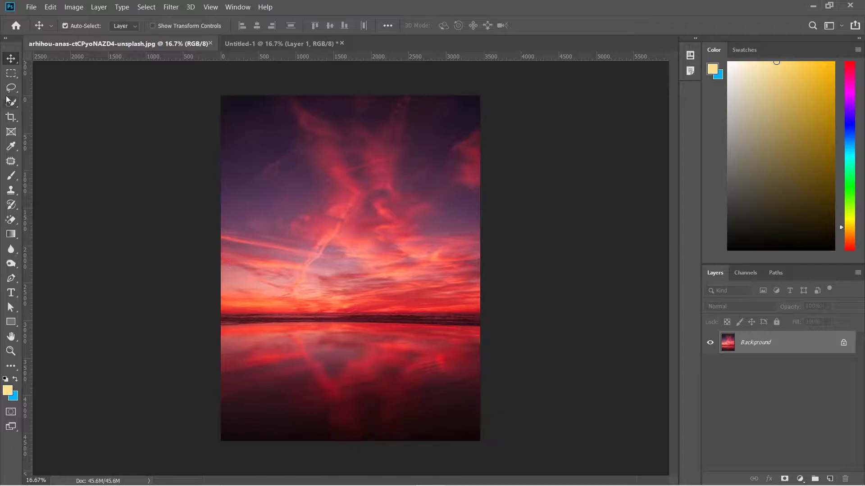
pyautogui.click(10, 77)
pyautogui.moveTo(208, 325); pyautogui.dragTo(537, 456)
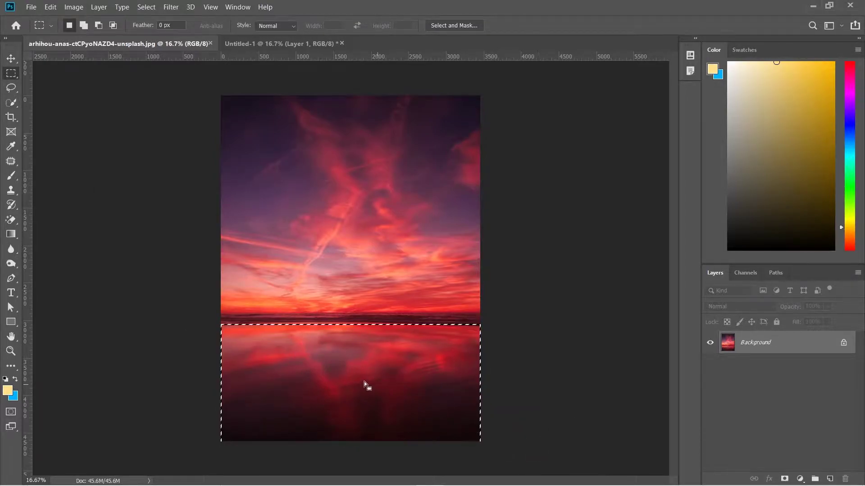
pyautogui.press('v')
pyautogui.moveTo(364, 378)
pyautogui.mouseDown()
pyautogui.moveTo(327, 39)
pyautogui.moveTo(363, 396)
pyautogui.moveTo(370, 365)
pyautogui.moveTo(372, 388)
pyautogui.mouseUp()
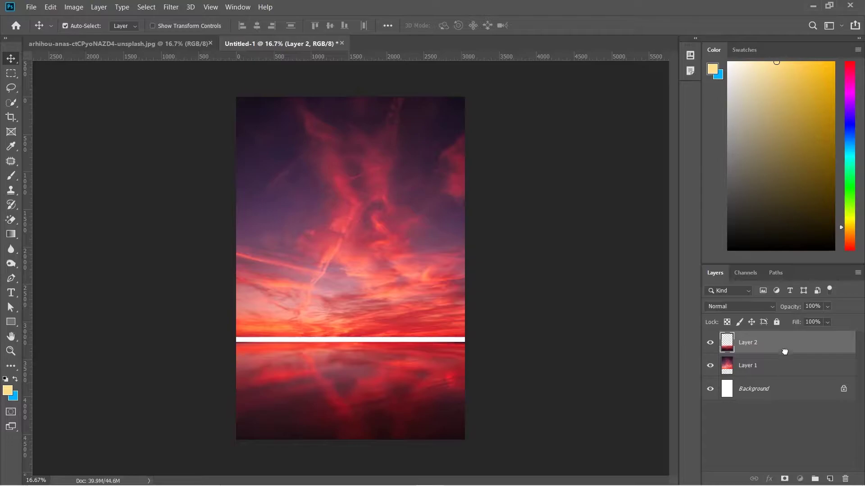
# Put the reflection layer beneath the sky, close the seam and transform it to fit the bottom.
pyautogui.moveTo(786, 351); pyautogui.dragTo(784, 376)
pyautogui.moveTo(425, 397); pyautogui.dragTo(415, 385)
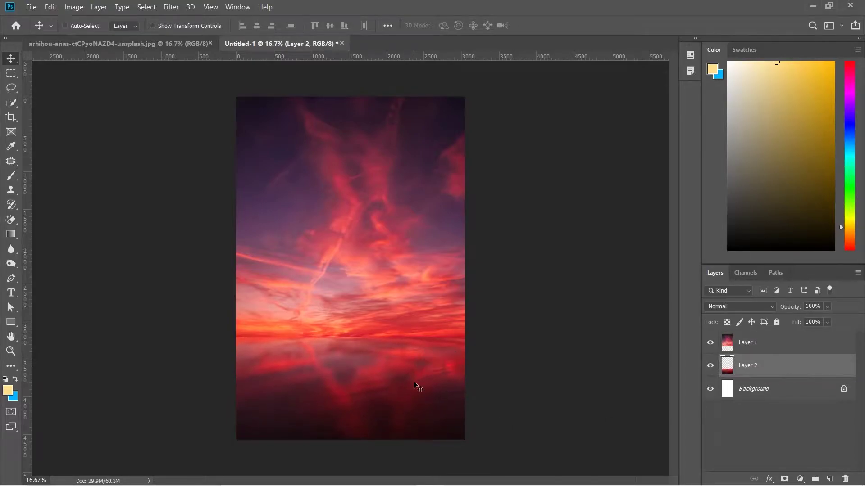
pyautogui.hotkey('ctrl', 't')
pyautogui.moveTo(491, 391); pyautogui.dragTo(465, 391)
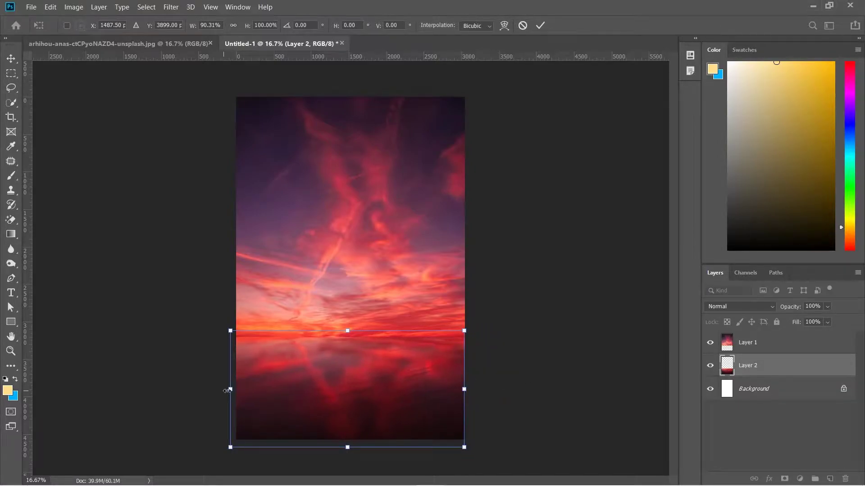
pyautogui.moveTo(228, 391); pyautogui.dragTo(236, 391)
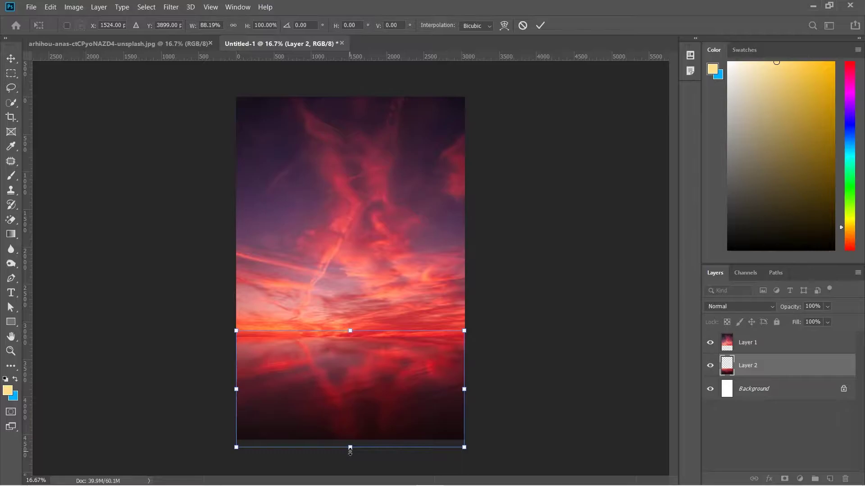
pyautogui.moveTo(350, 450); pyautogui.dragTo(351, 444)
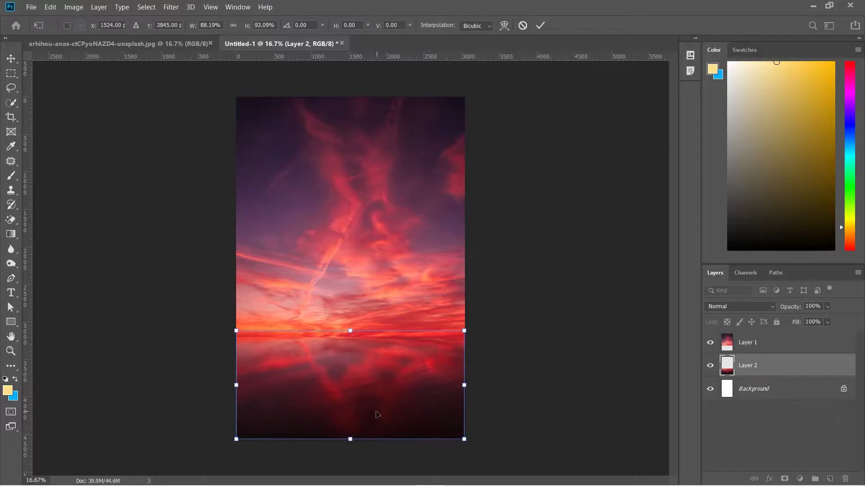
pyautogui.press('Return')
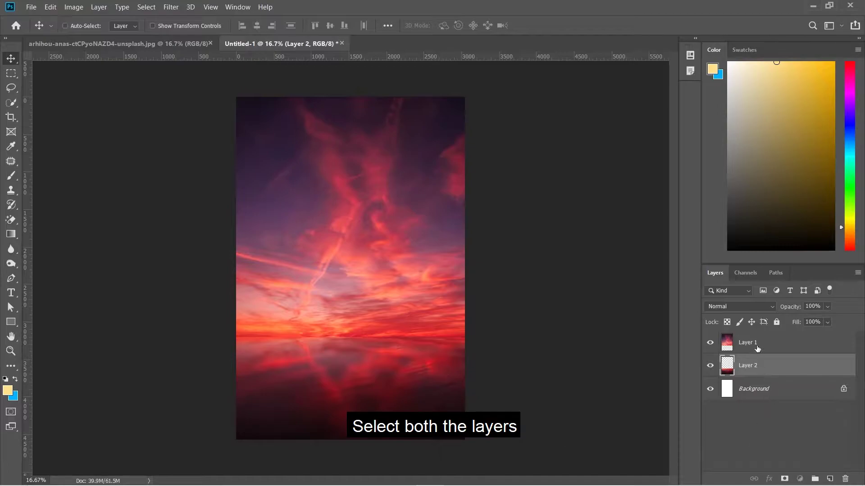
# Group Layer 1 and Layer 2 with Ctrl+G and rename the group land/sky.
pyautogui.keyDown('shift'); pyautogui.click(756, 347); pyautogui.keyUp('shift')
pyautogui.hotkey('ctrl', 'g')
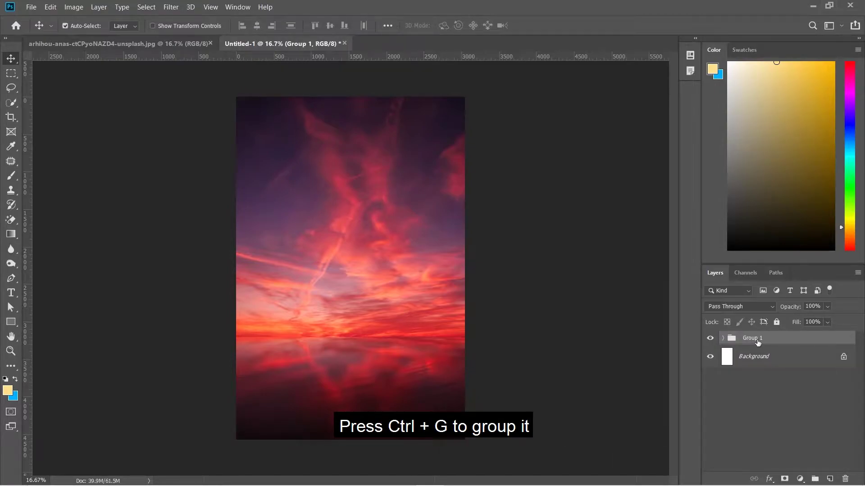
pyautogui.doubleClick(757, 341)
pyautogui.write('land/sky')
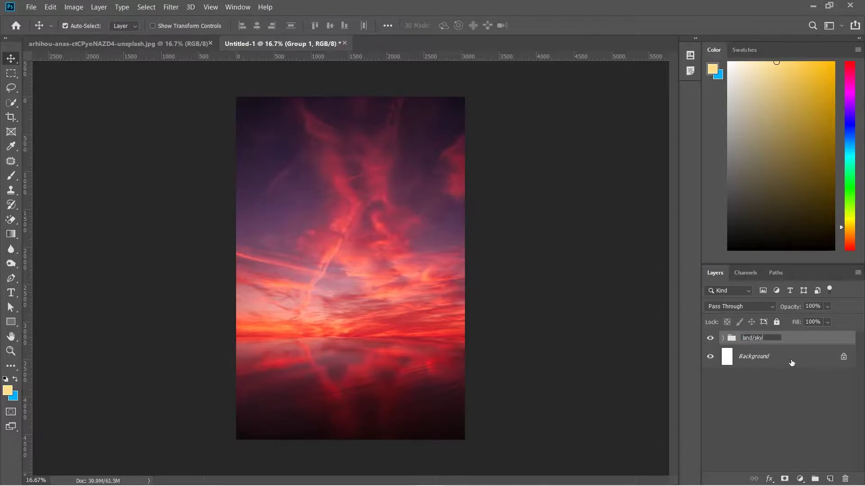
pyautogui.press('Return')
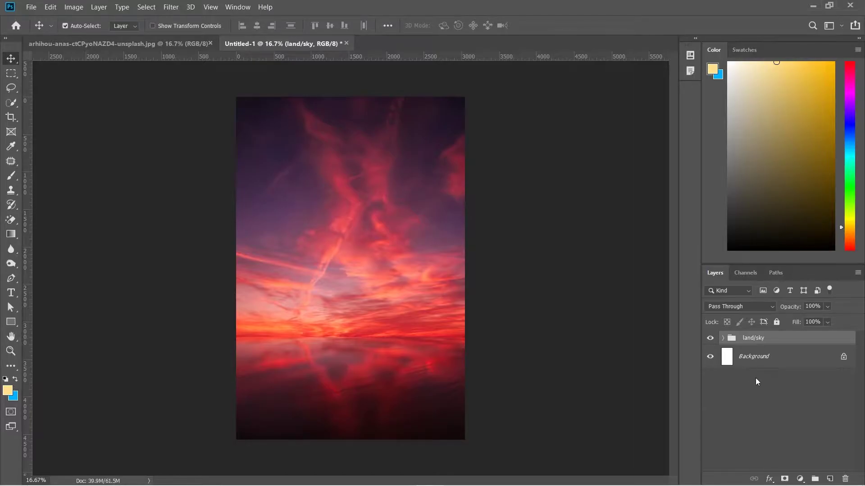
# Open the Louvre pyramid night photo from File > Open.
pyautogui.click(30, 7)
pyautogui.click(33, 26)
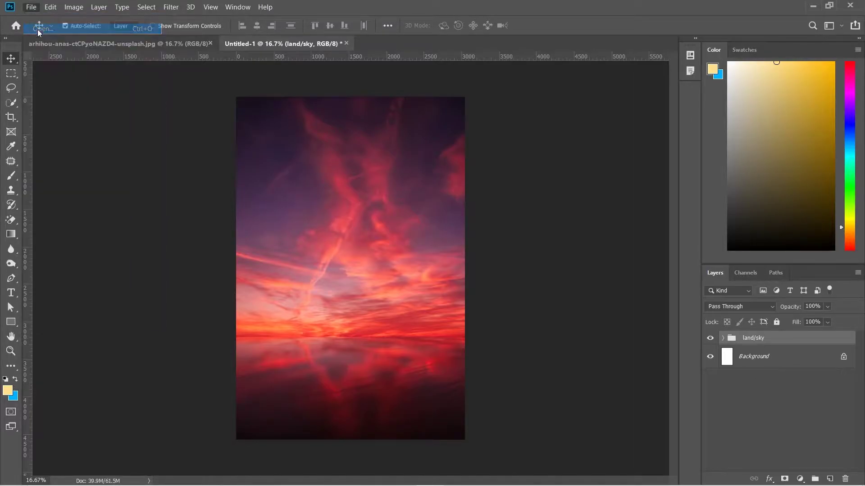
pyautogui.scroll(-5, 241, 222)
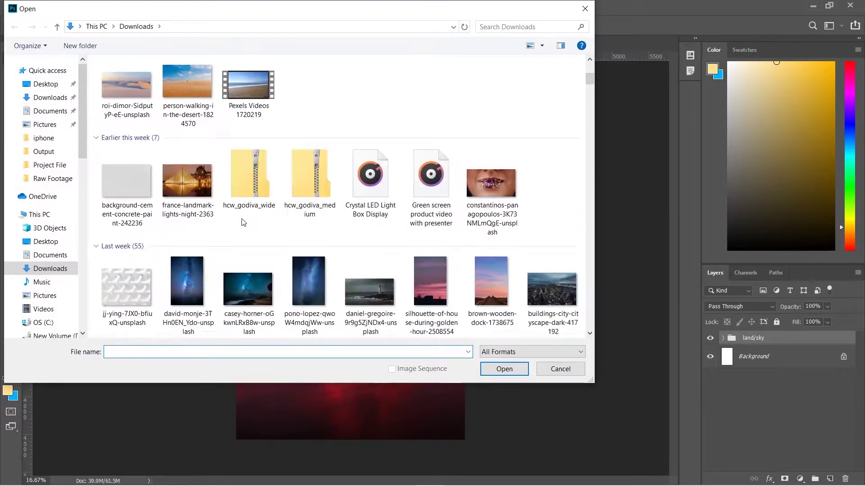
pyautogui.doubleClick(209, 196)
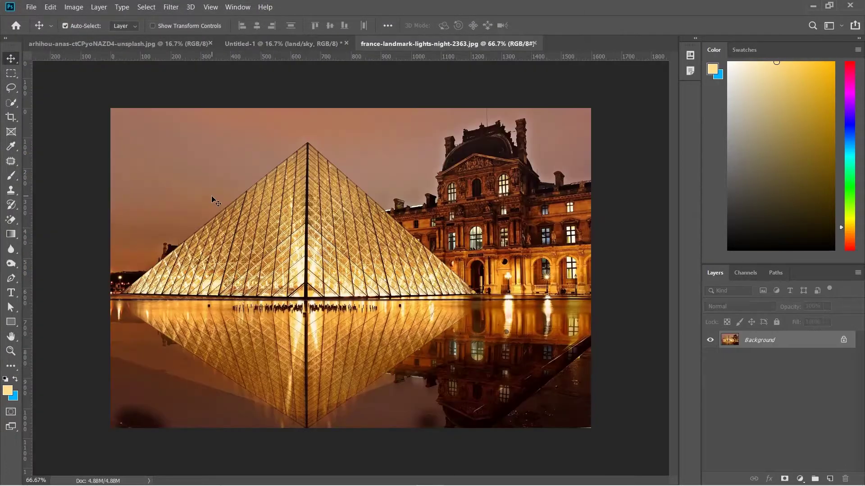
# Trace the pyramid with a Pen path and convert it into a selection.
pyautogui.press('p')
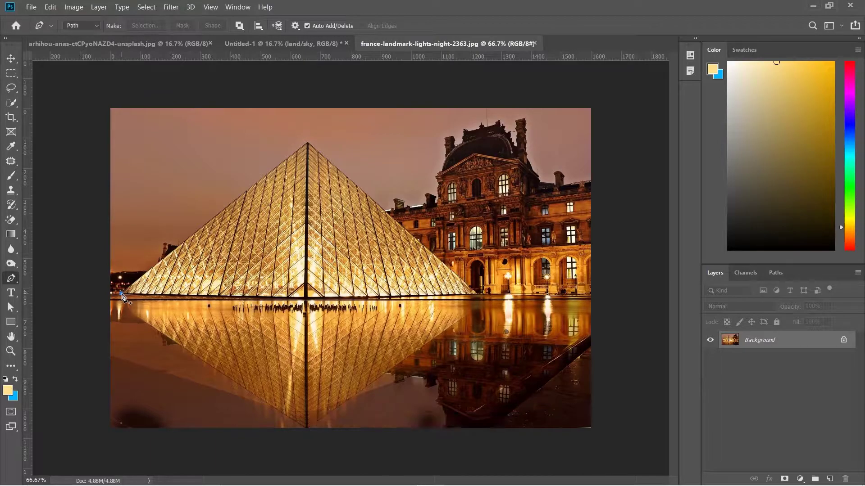
pyautogui.click(122, 296)
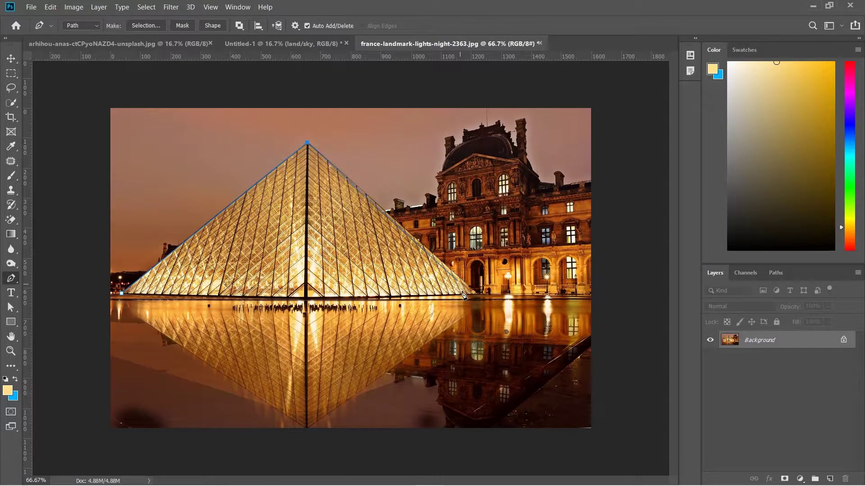
pyautogui.click(477, 296)
pyautogui.click(307, 298)
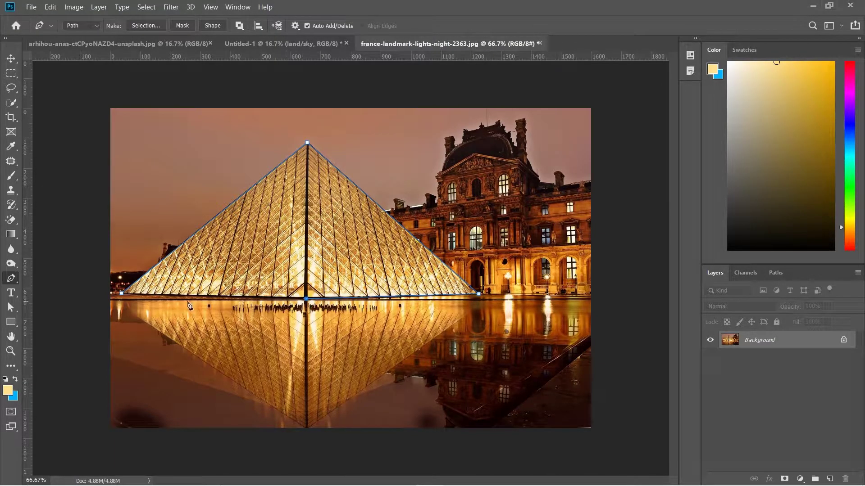
pyautogui.click(122, 293)
pyautogui.click(146, 25)
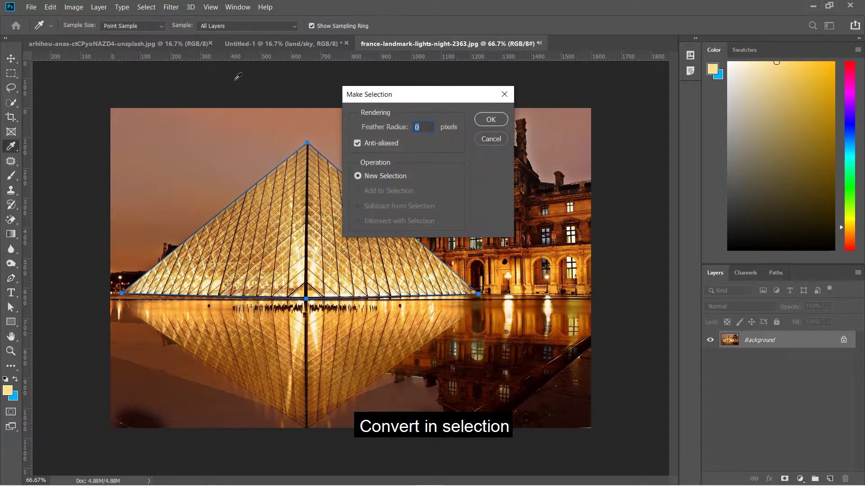
pyautogui.click(490, 121)
pyautogui.press('v')
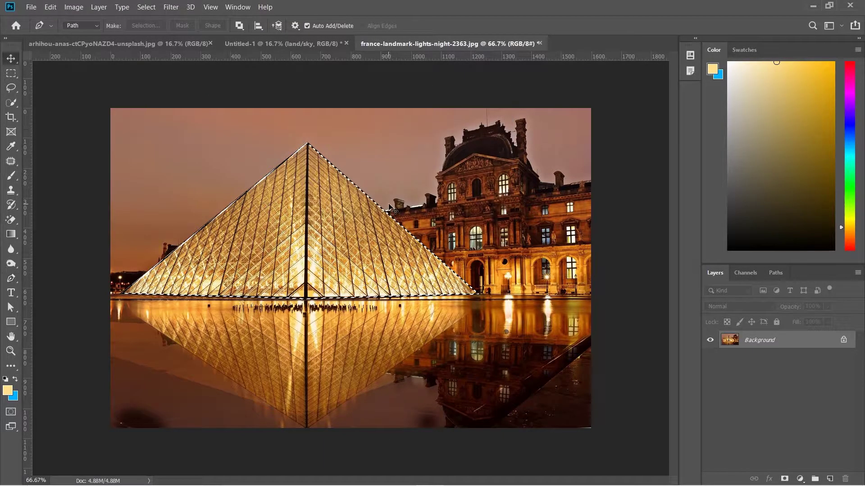
# Move the pyramid into the composite, transform its size and settle it on the horizon.
pyautogui.moveTo(338, 243)
pyautogui.mouseDown()
pyautogui.moveTo(269, 53)
pyautogui.moveTo(337, 228)
pyautogui.moveTo(356, 323)
pyautogui.moveTo(493, 380)
pyautogui.mouseUp()
pyautogui.hotkey('ctrl', 't')
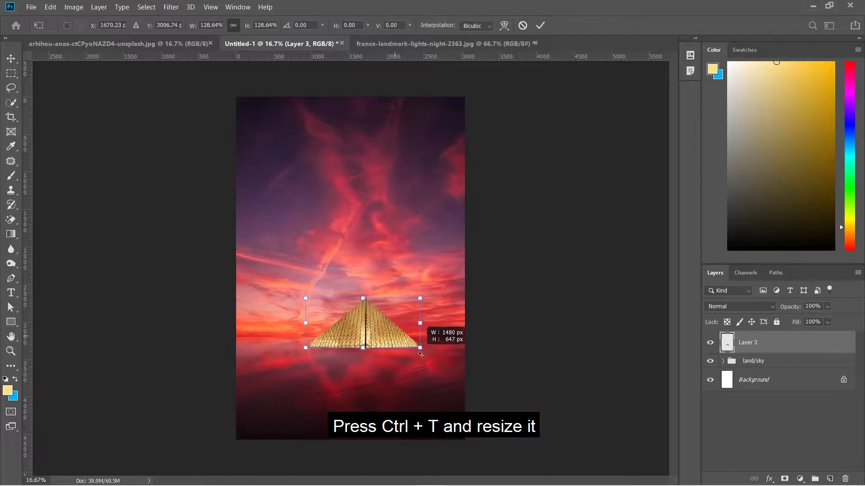
pyautogui.moveTo(413, 346); pyautogui.dragTo(364, 316)
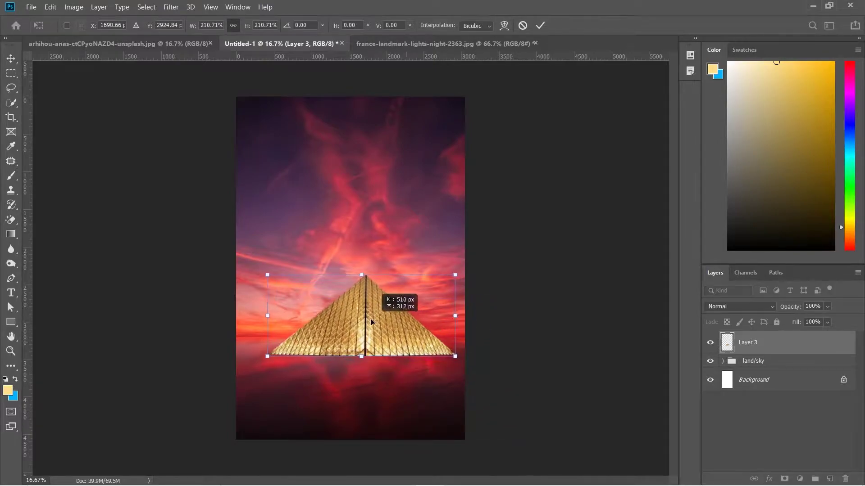
pyautogui.moveTo(444, 268); pyautogui.dragTo(396, 308)
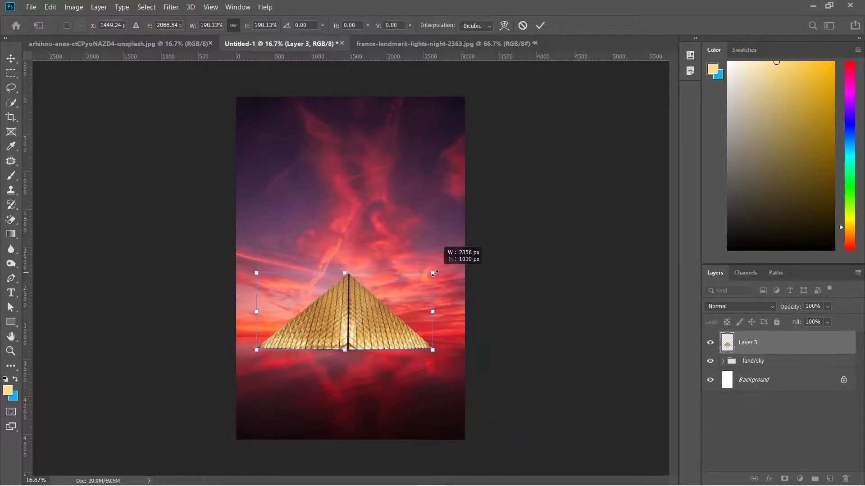
pyautogui.press('Return')
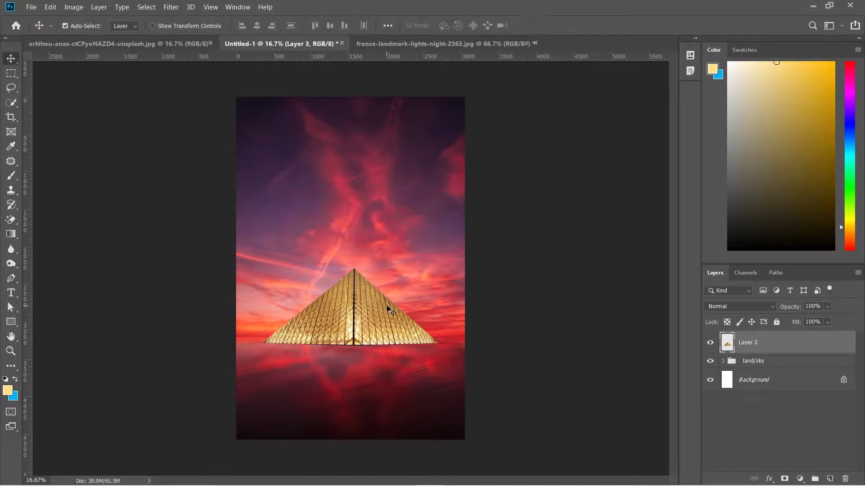
pyautogui.scroll(1, 387, 308)
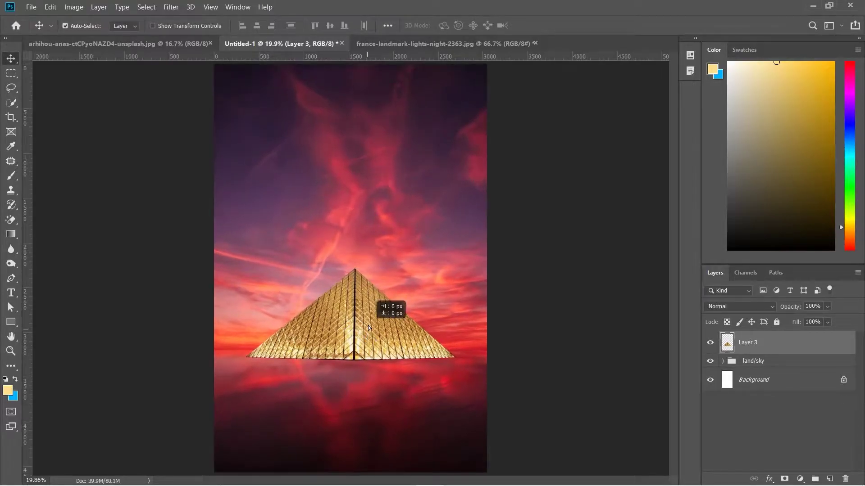
pyautogui.moveTo(372, 340); pyautogui.dragTo(370, 327)
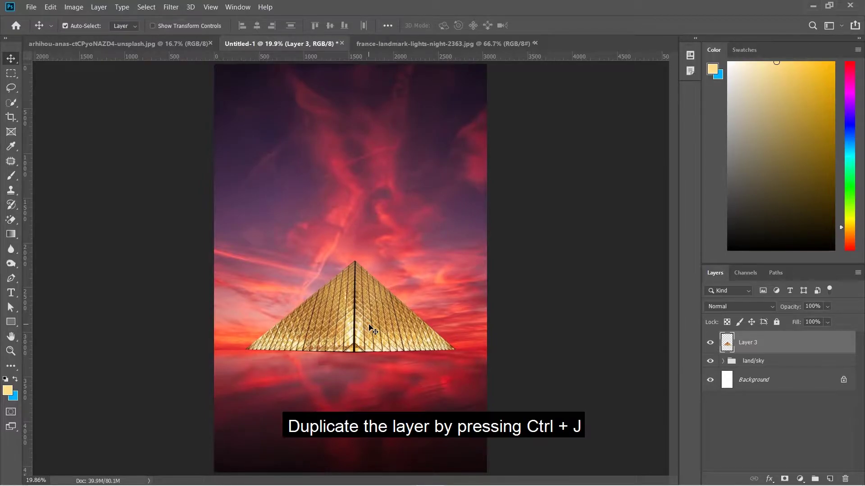
# Duplicate the pyramid, flip the copy vertically and move it below as a reflection.
pyautogui.hotkey('ctrl', 'j')
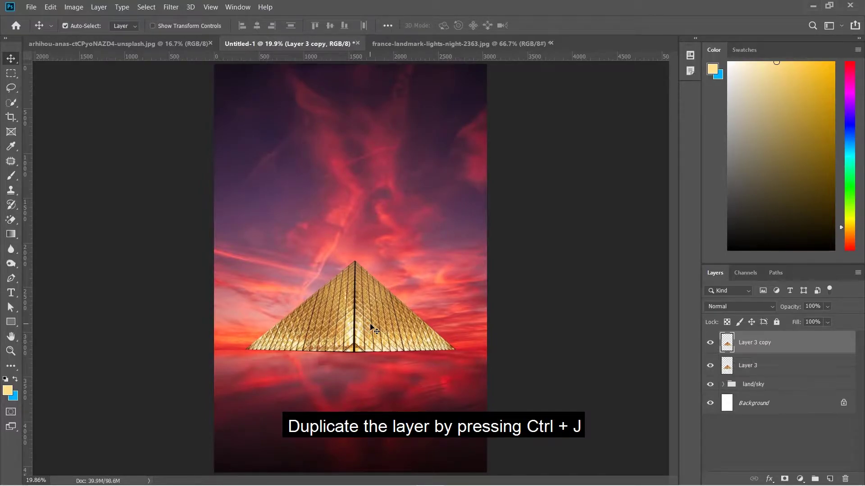
pyautogui.hotkey('ctrl', 't')
pyautogui.rightClick(371, 316)
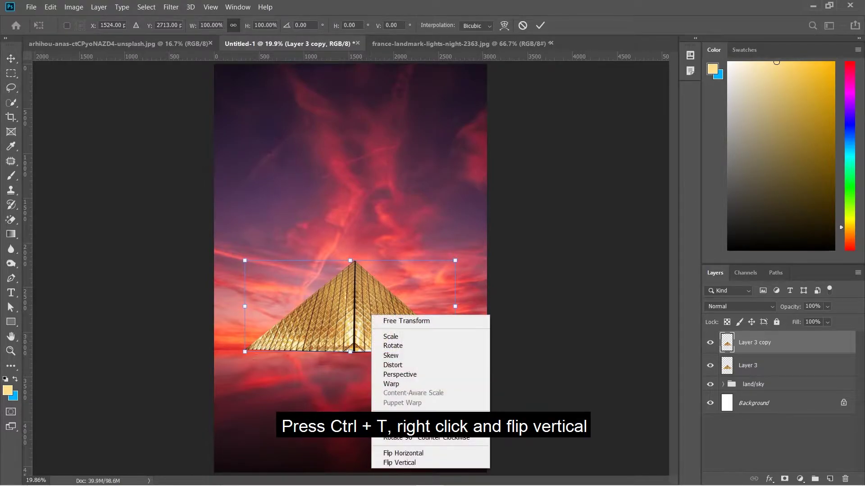
pyautogui.click(385, 462)
pyautogui.moveTo(375, 308); pyautogui.dragTo(372, 391)
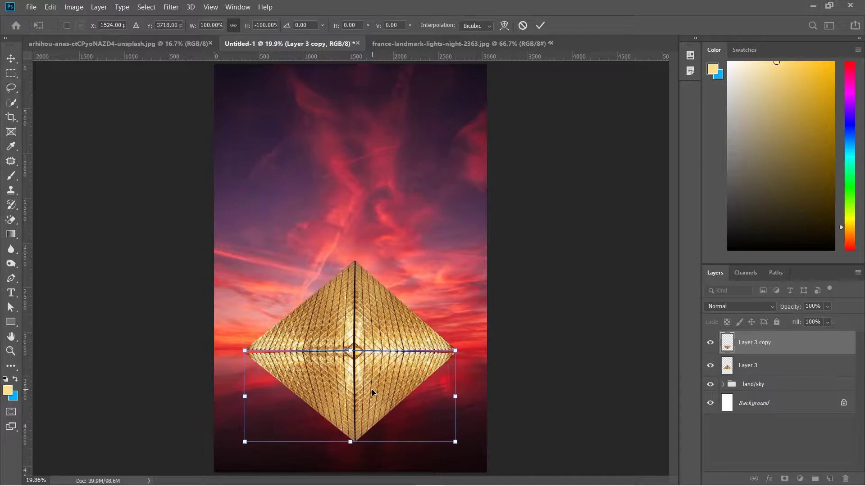
pyautogui.press('Return')
# Place the copy beneath the original in the layer stack and nudge it up to close the seam.
pyautogui.moveTo(750, 345); pyautogui.dragTo(748, 370)
pyautogui.press('Up')
pyautogui.press('Up')
pyautogui.press('Up')
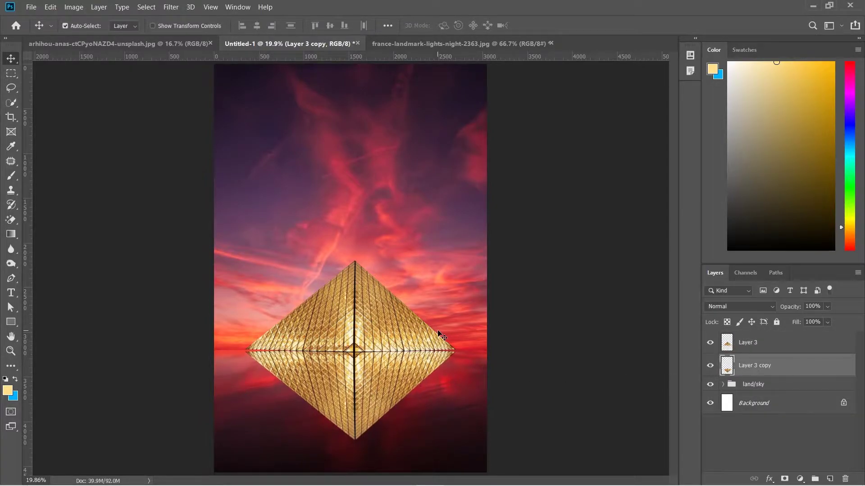
pyautogui.press('Up')
pyautogui.press('Up')
pyautogui.press('Up')
pyautogui.press('Up')
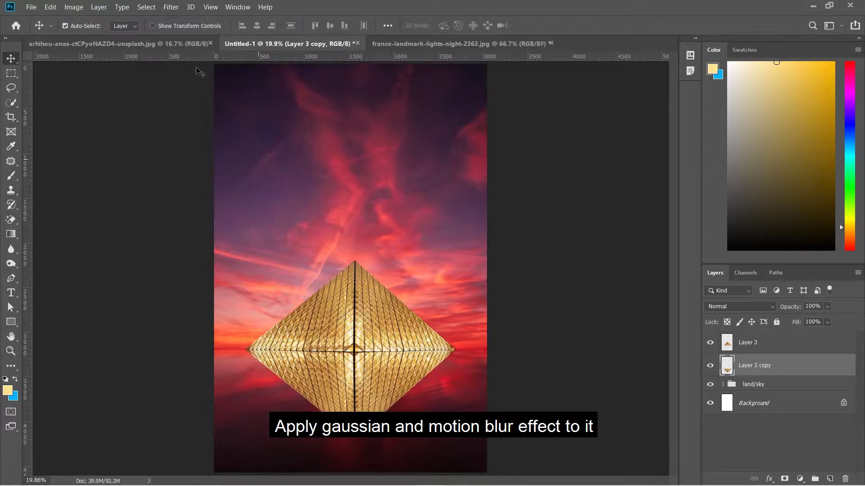
# Apply a Gaussian Blur of radius 3 to the pyramid reflection.
pyautogui.click(173, 8)
pyautogui.moveTo(177, 127)
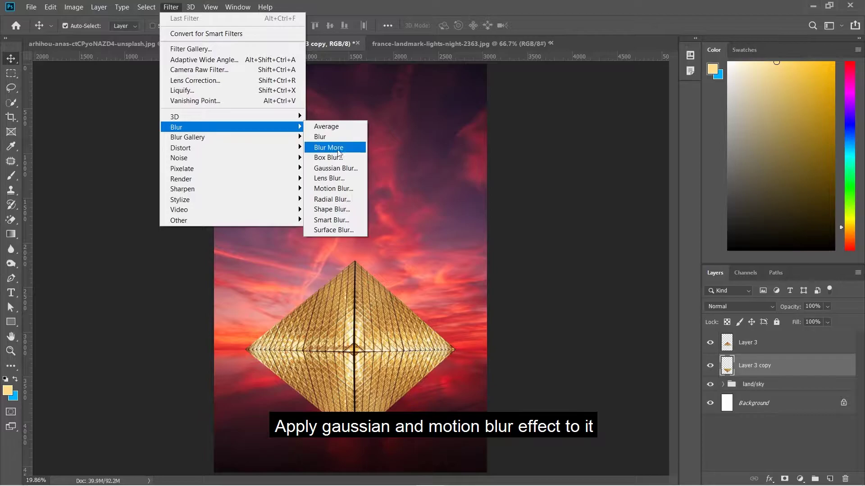
pyautogui.click(325, 169)
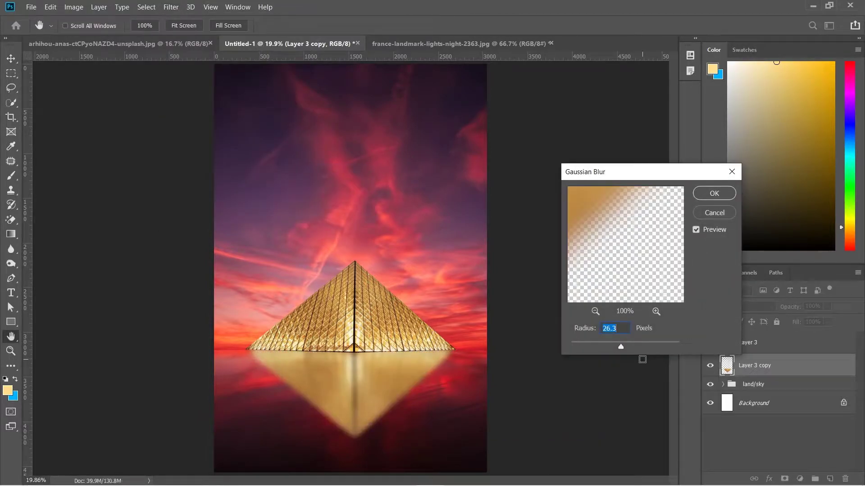
pyautogui.write('3')
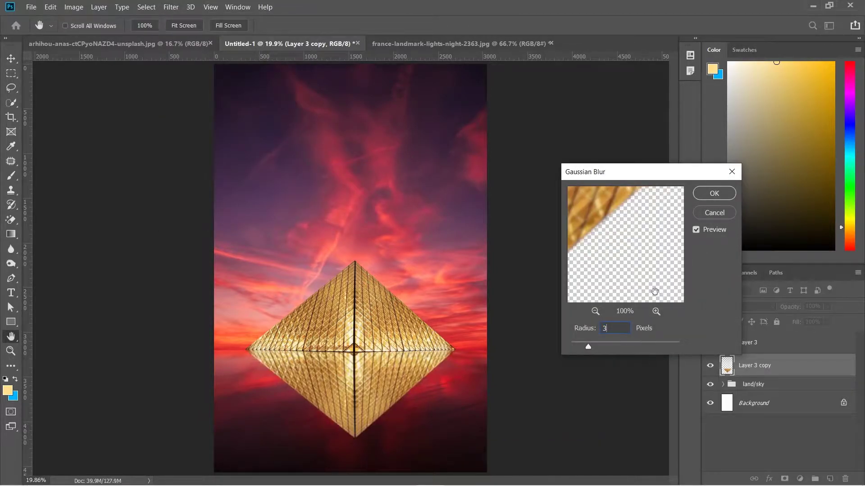
pyautogui.click(714, 194)
# Apply a horizontal Motion Blur (angle 0, distance 25) to the reflection.
pyautogui.click(170, 8)
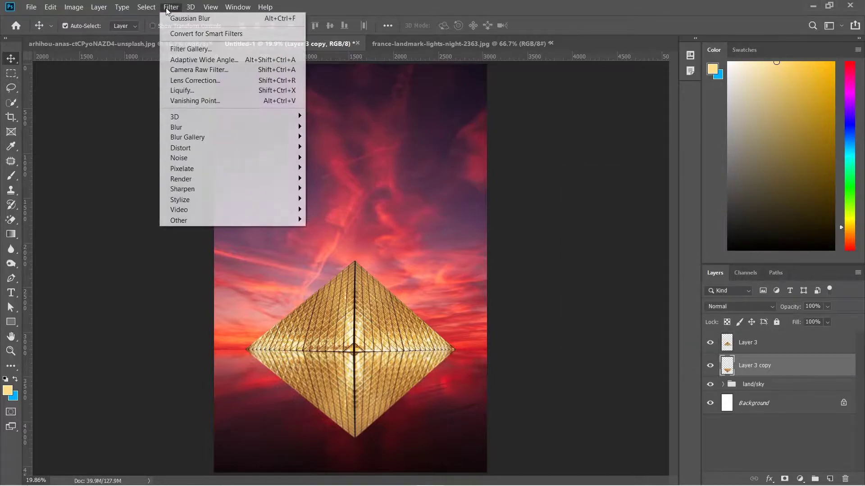
pyautogui.moveTo(203, 127)
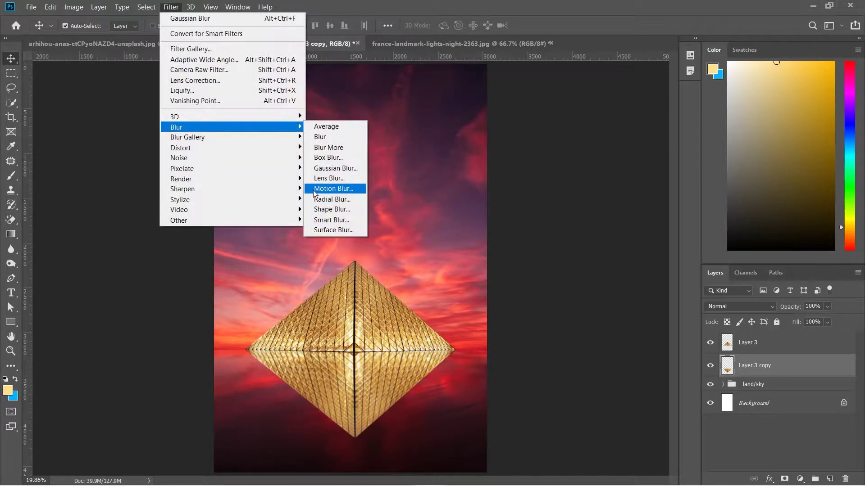
pyautogui.click(313, 190)
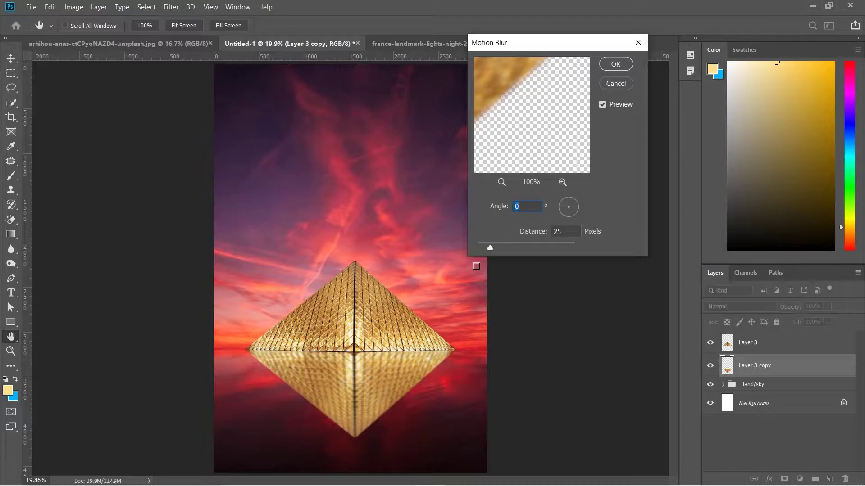
pyautogui.click(621, 65)
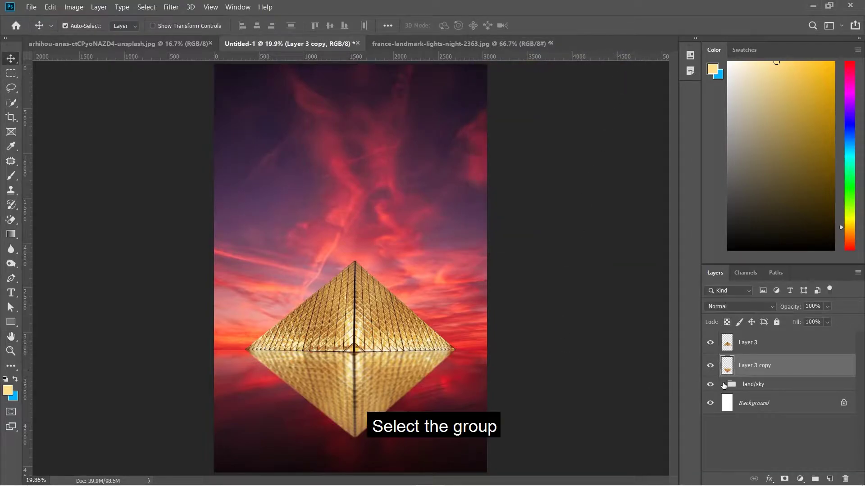
# Add a colorized Hue/Saturation adjustment above land/sky: Hue 41, Saturation 25, Lightness -22.
pyautogui.click(753, 386)
pyautogui.click(801, 478)
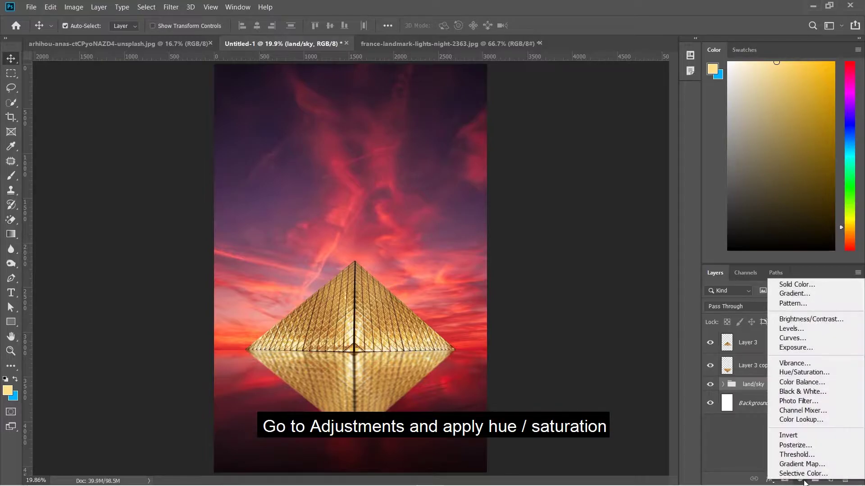
pyautogui.click(789, 372)
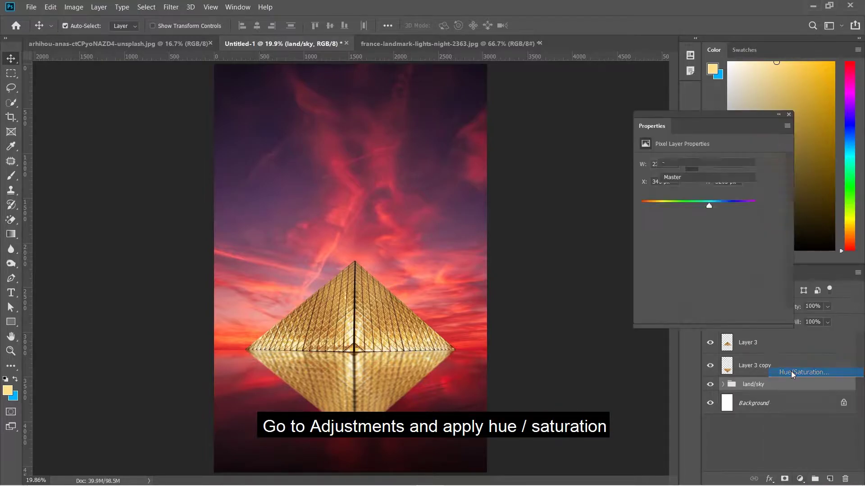
pyautogui.click(698, 264)
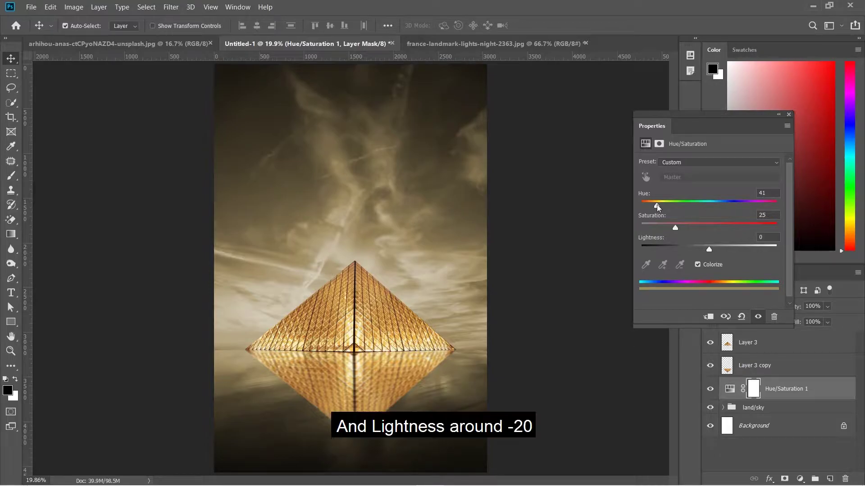
pyautogui.moveTo(709, 253); pyautogui.dragTo(699, 253)
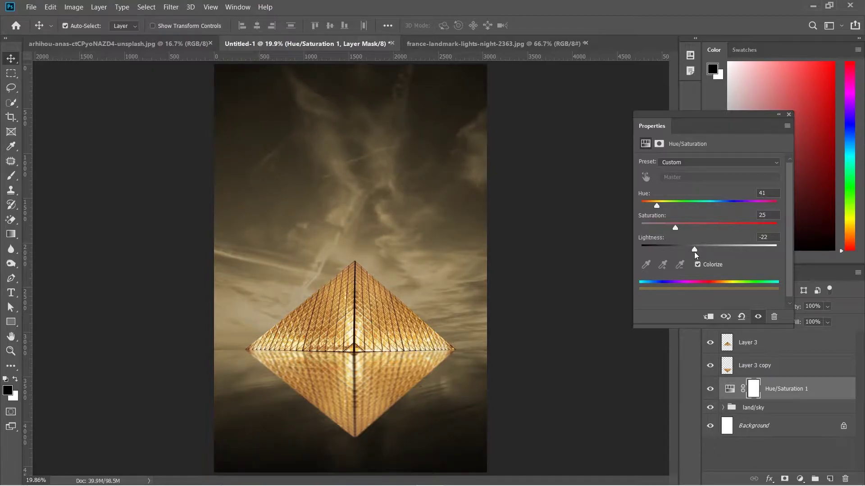
pyautogui.click(789, 115)
# Add a Levels adjustment with input black 27, input white 216 and output white 240.
pyautogui.click(799, 478)
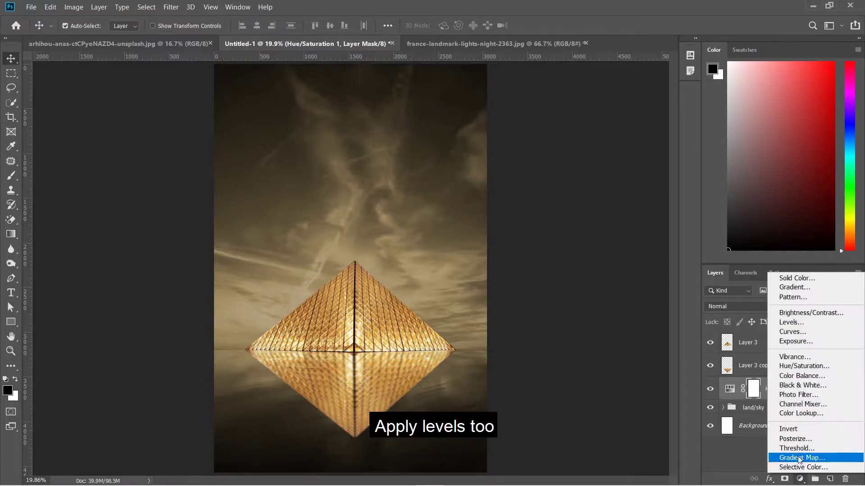
pyautogui.click(787, 325)
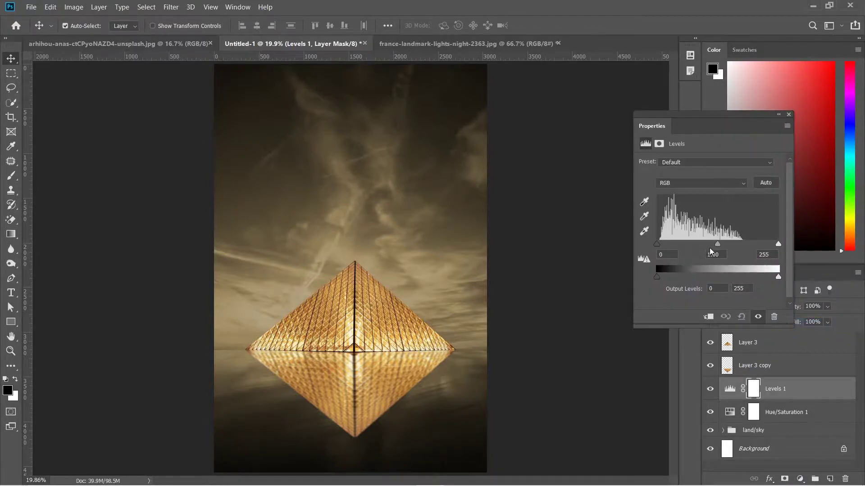
pyautogui.moveTo(660, 248); pyautogui.dragTo(663, 247)
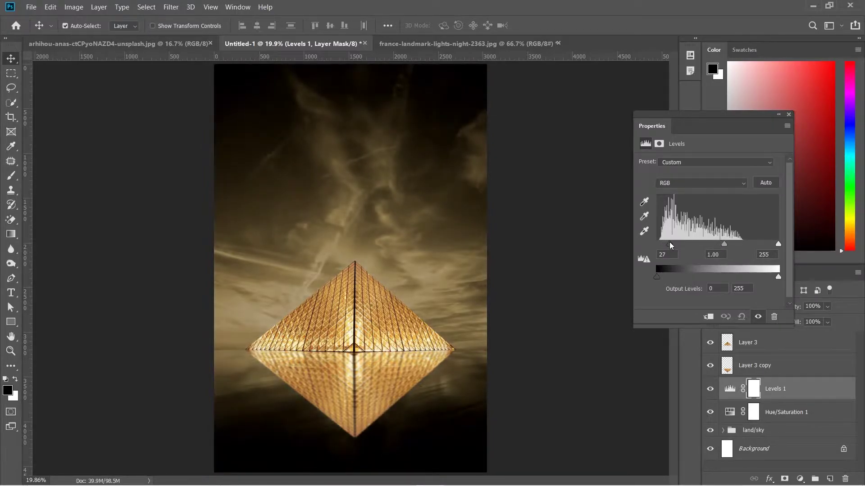
pyautogui.moveTo(671, 245); pyautogui.dragTo(669, 246)
pyautogui.moveTo(776, 246); pyautogui.dragTo(762, 245)
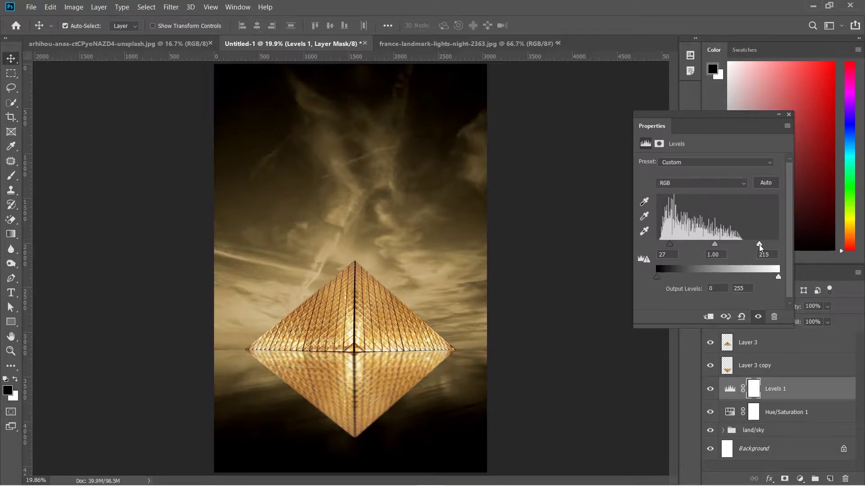
pyautogui.moveTo(757, 245); pyautogui.dragTo(758, 246)
pyautogui.moveTo(776, 280); pyautogui.dragTo(770, 281)
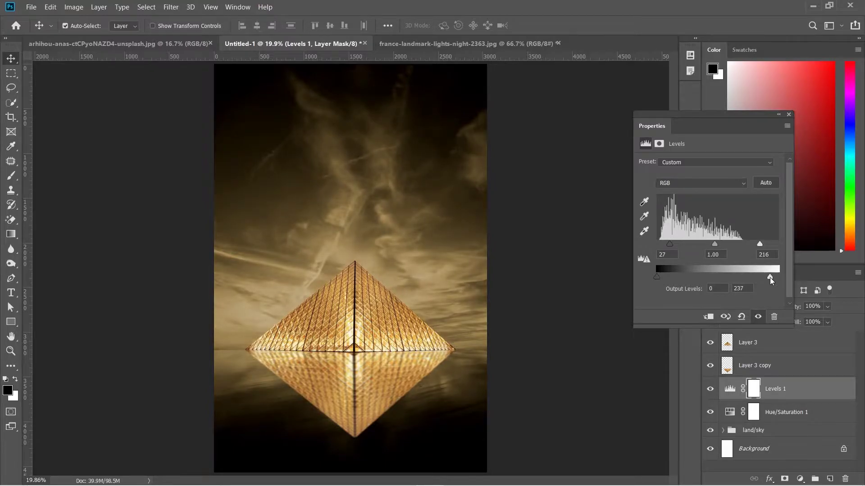
pyautogui.click(789, 115)
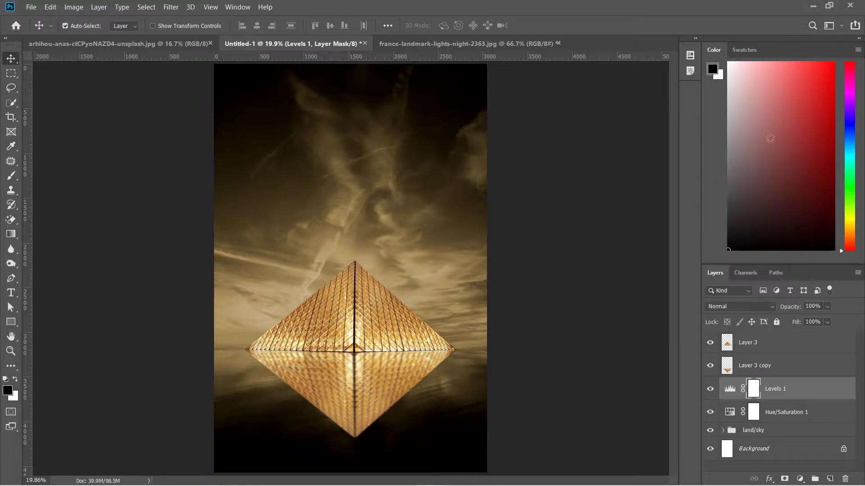
# Open the storm-cloud photo as a new document from disk.
pyautogui.click(770, 347)
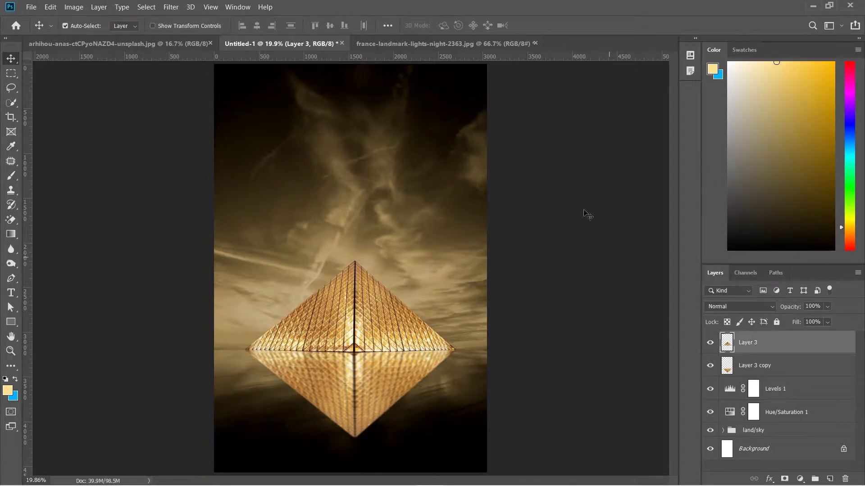
pyautogui.click(31, 8)
pyautogui.click(39, 28)
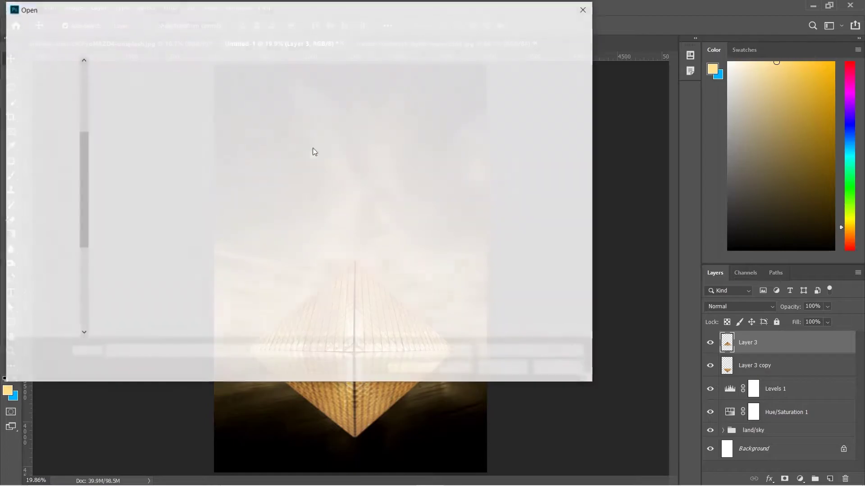
pyautogui.moveTo(589, 73); pyautogui.dragTo(588, 329)
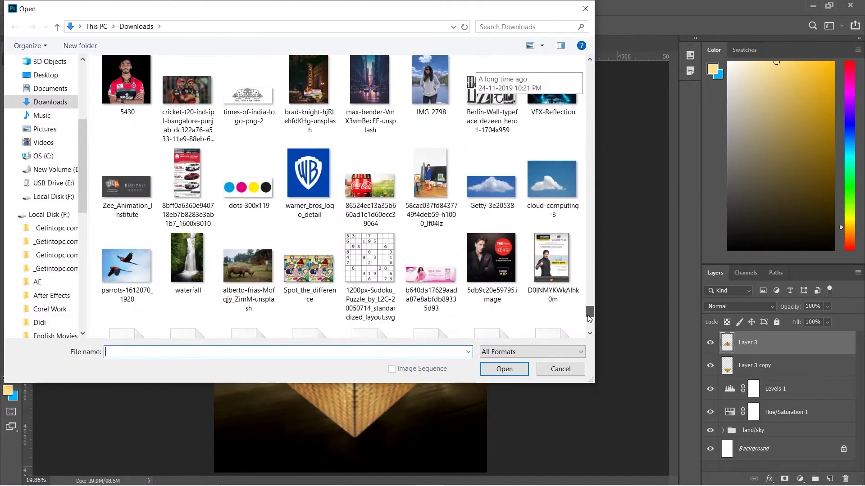
pyautogui.doubleClick(309, 166)
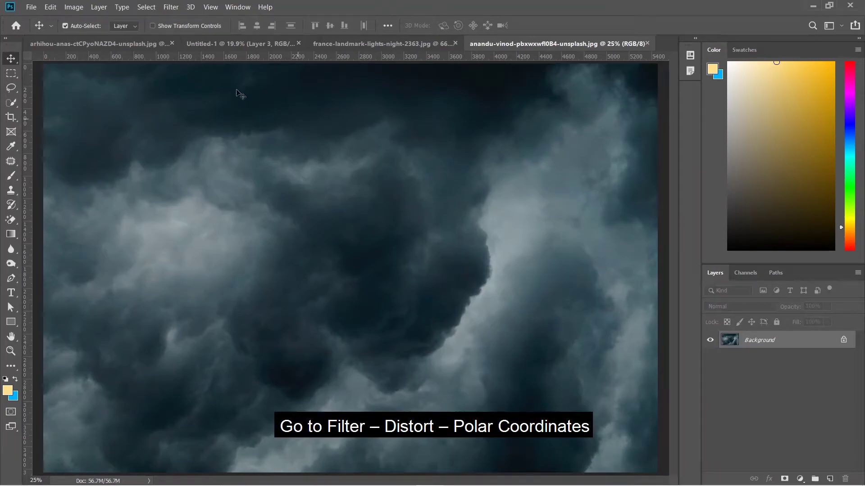
# Warp the clouds into a swirling vortex with Polar Coordinates (Rectangular to Polar).
pyautogui.click(171, 8)
pyautogui.moveTo(202, 147)
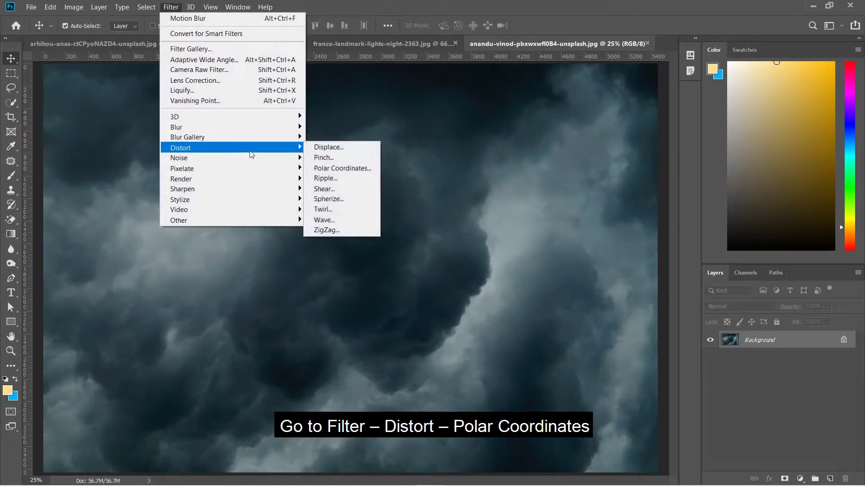
pyautogui.click(342, 169)
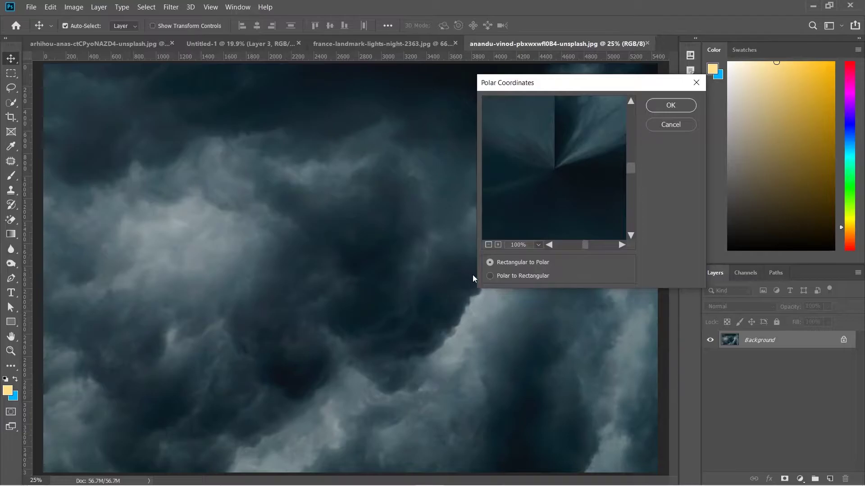
pyautogui.click(666, 107)
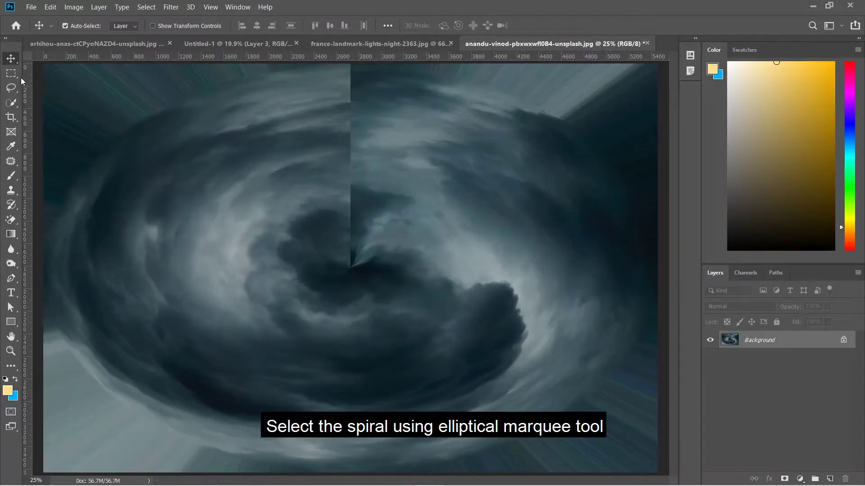
# Draw a large elliptical selection covering the whole cloud swirl.
pyautogui.rightClick(11, 74)
pyautogui.click(47, 89)
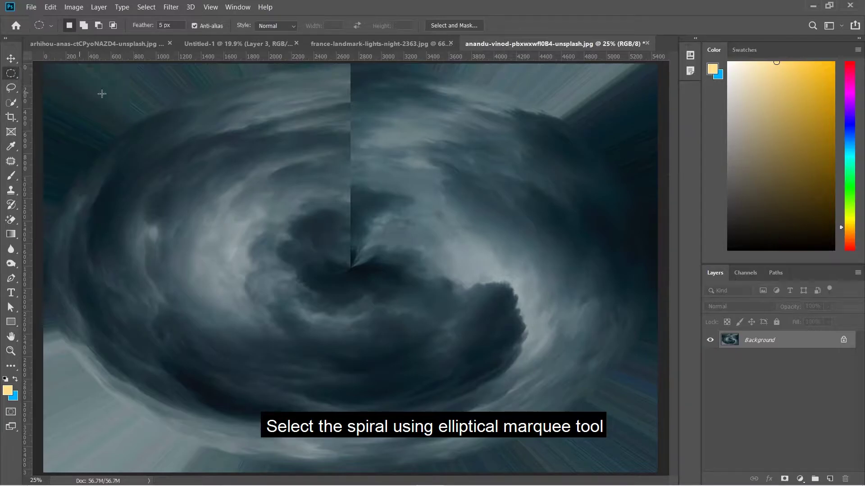
pyautogui.moveTo(100, 165); pyautogui.dragTo(608, 380)
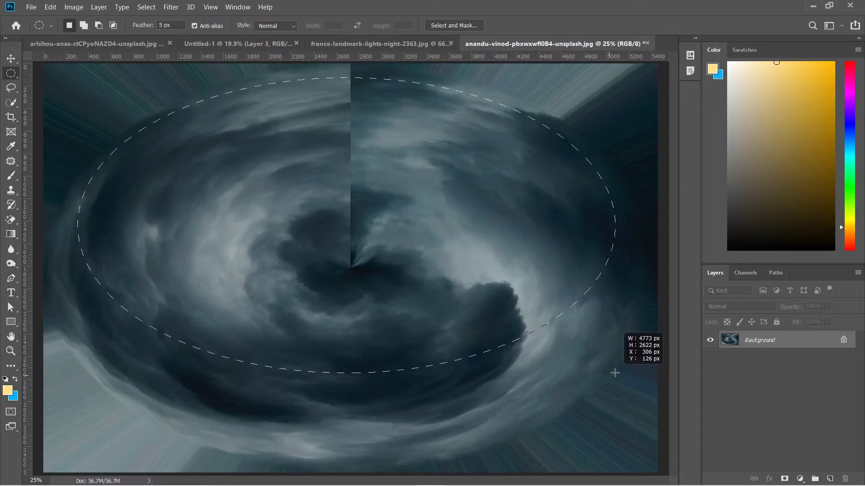
pyautogui.moveTo(609, 380)
pyautogui.mouseDown()
pyautogui.moveTo(626, 456)
pyautogui.moveTo(596, 467)
pyautogui.moveTo(645, 461)
pyautogui.mouseUp()
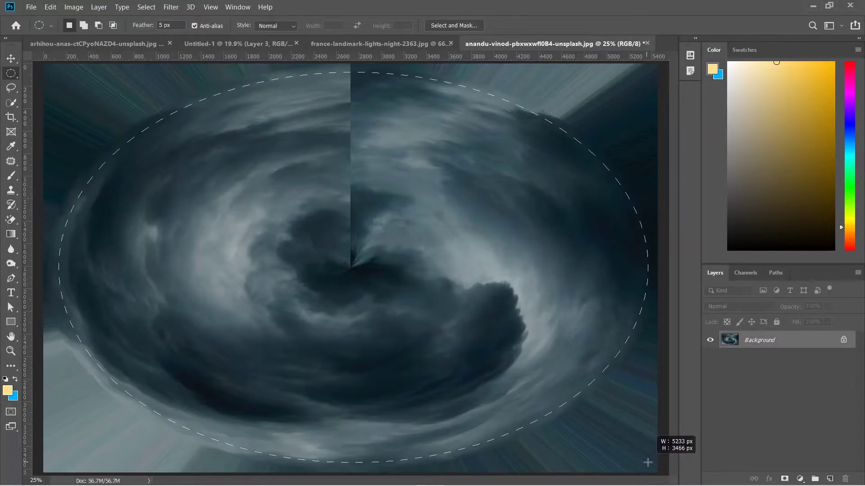
pyautogui.moveTo(644, 461); pyautogui.dragTo(653, 464)
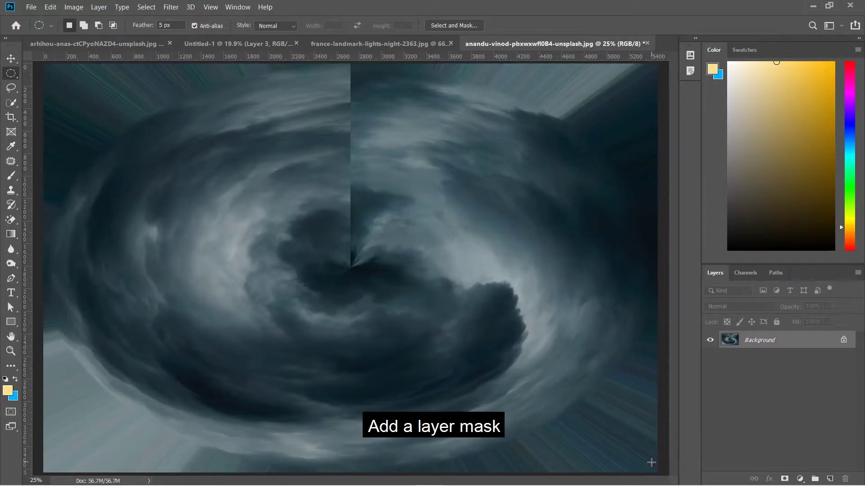
# Mask the clouds to the oval so the corners become transparent.
pyautogui.click(784, 478)
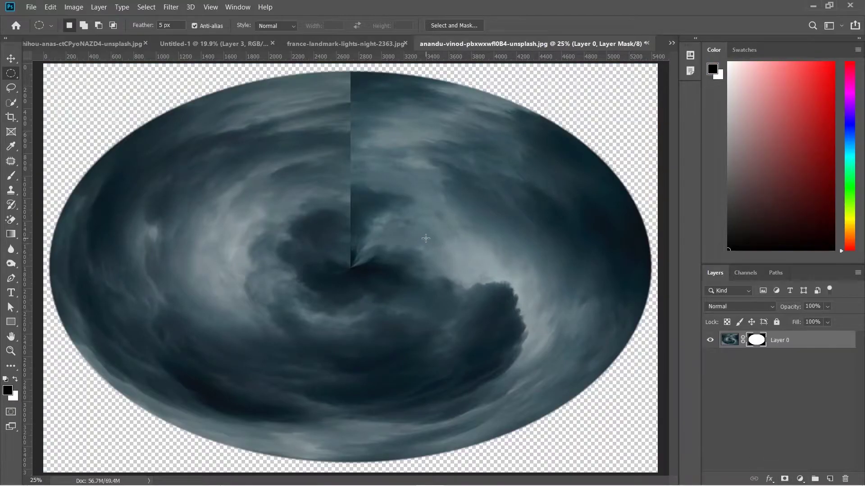
pyautogui.press('v')
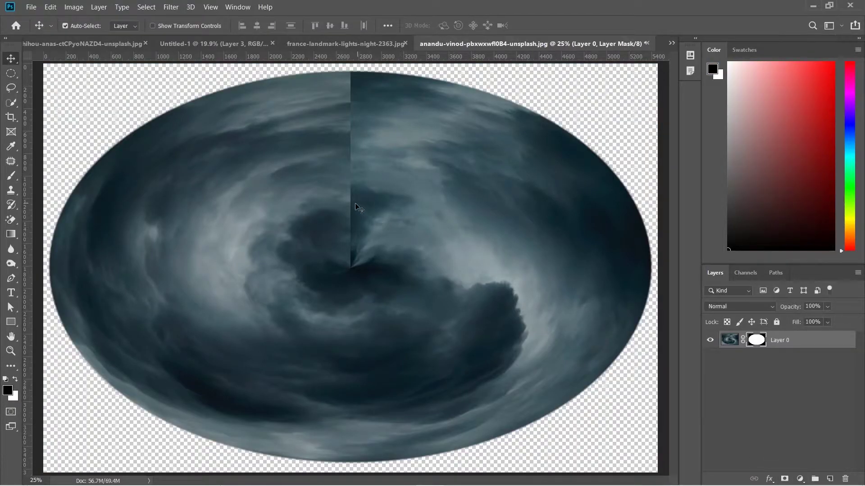
# Clone-stamp over the vertical seam from the swirl's centre up to the top edge.
pyautogui.click(729, 339)
pyautogui.press('s')
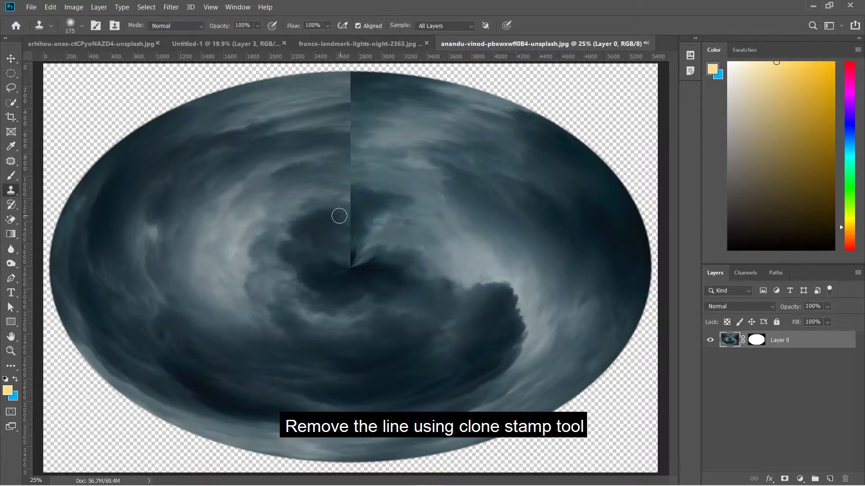
pyautogui.press(']')
pyautogui.press(']')
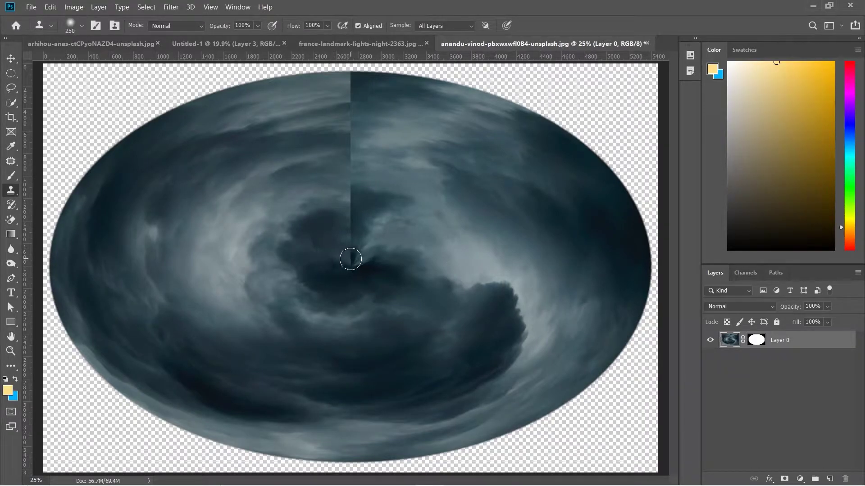
pyautogui.moveTo(351, 259); pyautogui.dragTo(351, 251)
pyautogui.moveTo(351, 225); pyautogui.dragTo(351, 190)
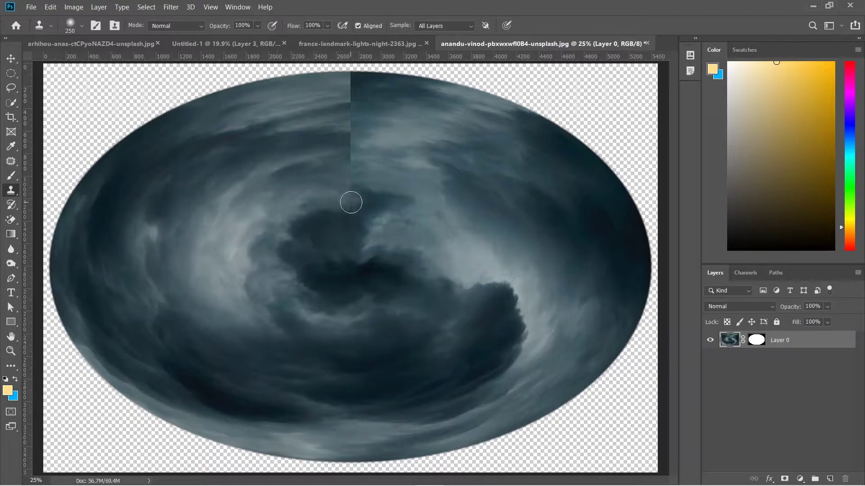
pyautogui.moveTo(350, 184); pyautogui.dragTo(352, 125)
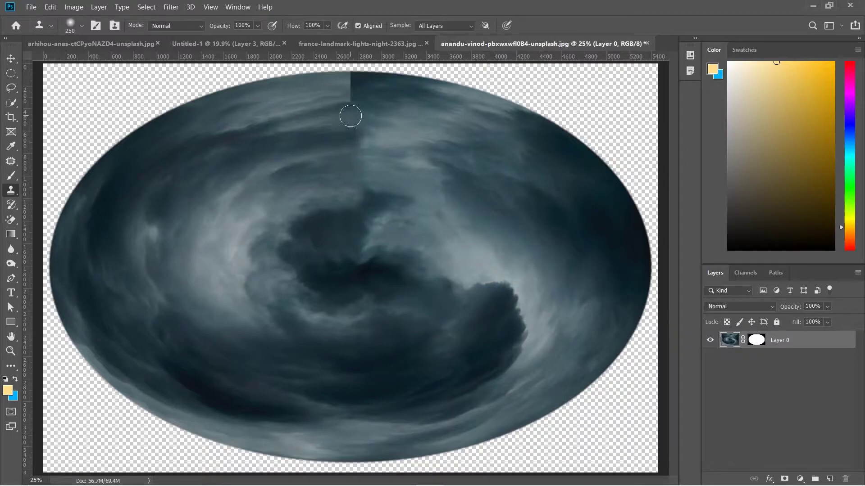
pyautogui.moveTo(350, 95); pyautogui.dragTo(350, 78)
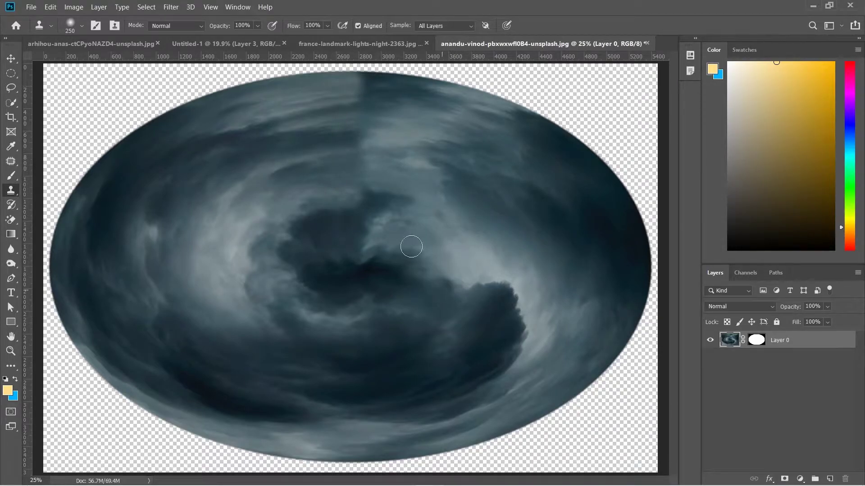
# Drag the swirl into the pyramid document and stack Layer 4 below Hue/Saturation 1.
pyautogui.press('v')
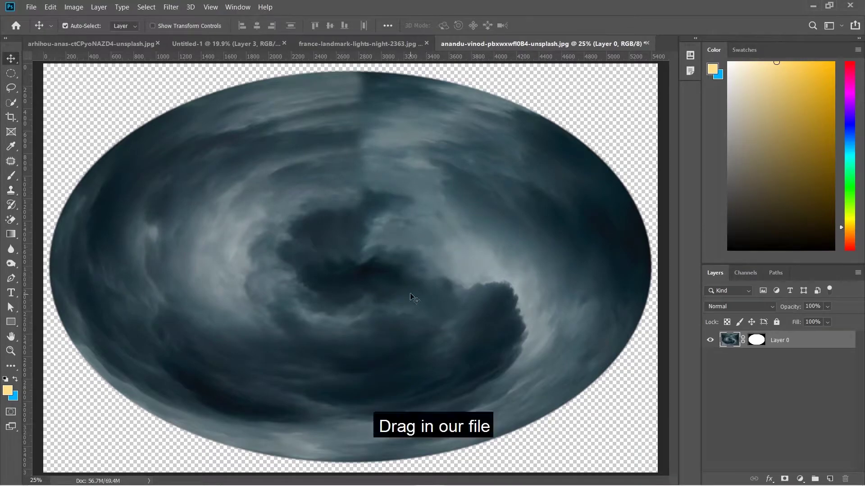
pyautogui.moveTo(411, 295)
pyautogui.mouseDown()
pyautogui.moveTo(256, 55)
pyautogui.moveTo(380, 181)
pyautogui.mouseUp()
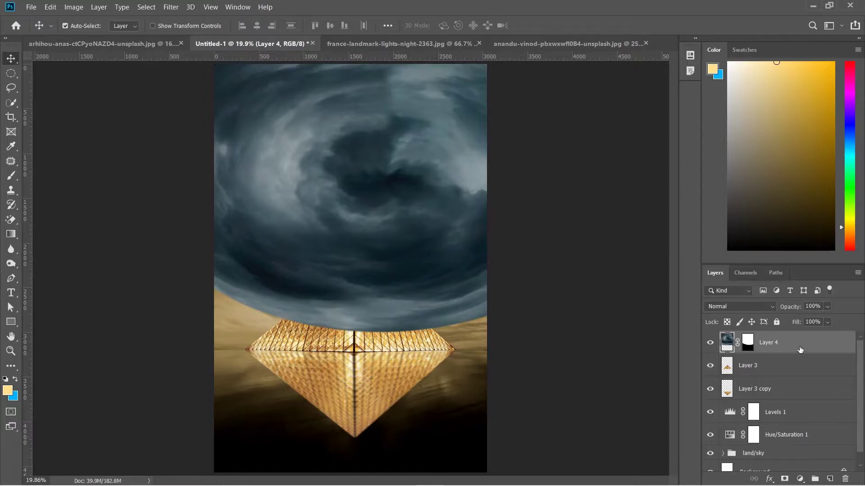
pyautogui.moveTo(799, 349); pyautogui.dragTo(799, 447)
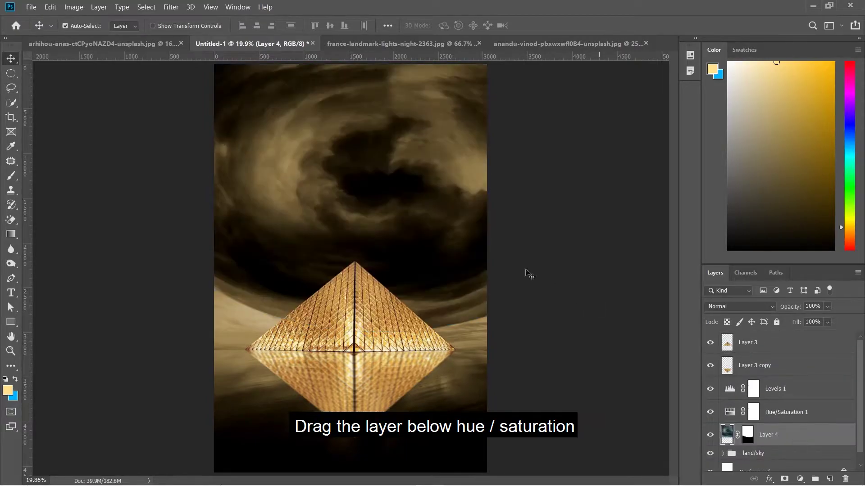
# Free-transform the swirl smaller and taller, positioned above the pyramid.
pyautogui.hotkey('ctrl', 't')
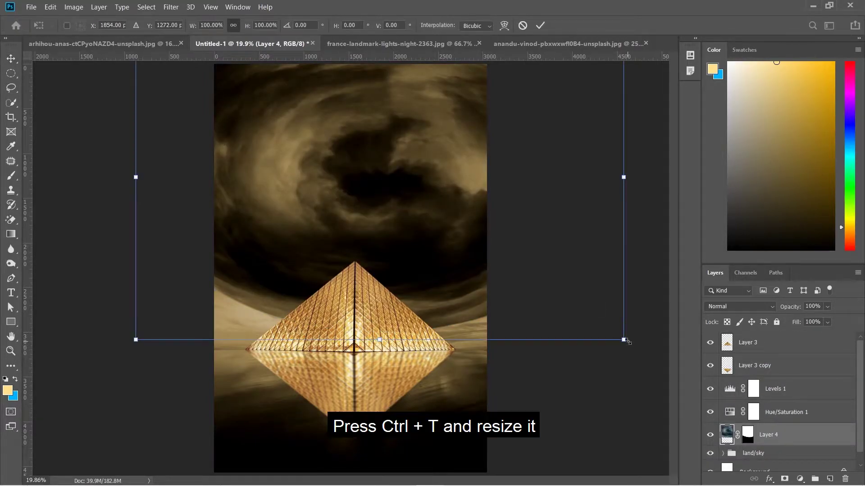
pyautogui.moveTo(627, 341)
pyautogui.mouseDown()
pyautogui.moveTo(322, 141)
pyautogui.moveTo(436, 199)
pyautogui.moveTo(424, 212)
pyautogui.moveTo(466, 248)
pyautogui.mouseUp()
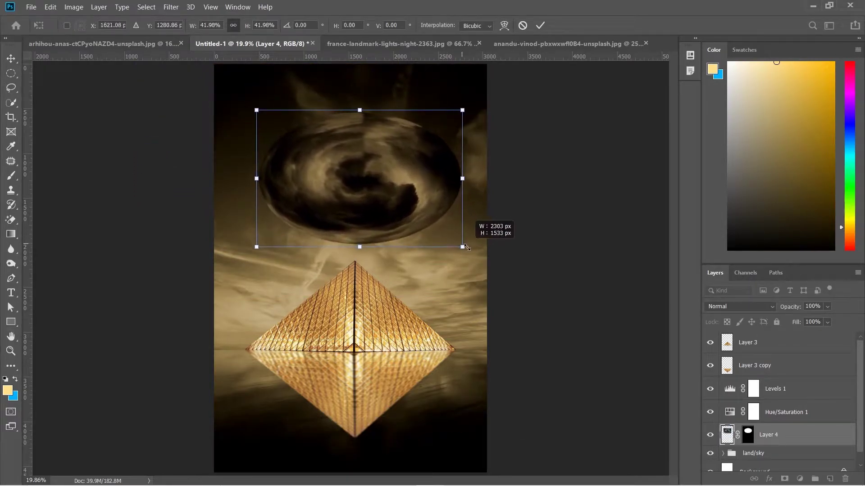
pyautogui.moveTo(423, 201)
pyautogui.mouseDown()
pyautogui.moveTo(406, 208)
pyautogui.moveTo(404, 187)
pyautogui.mouseUp()
pyautogui.moveTo(349, 228); pyautogui.dragTo(349, 244)
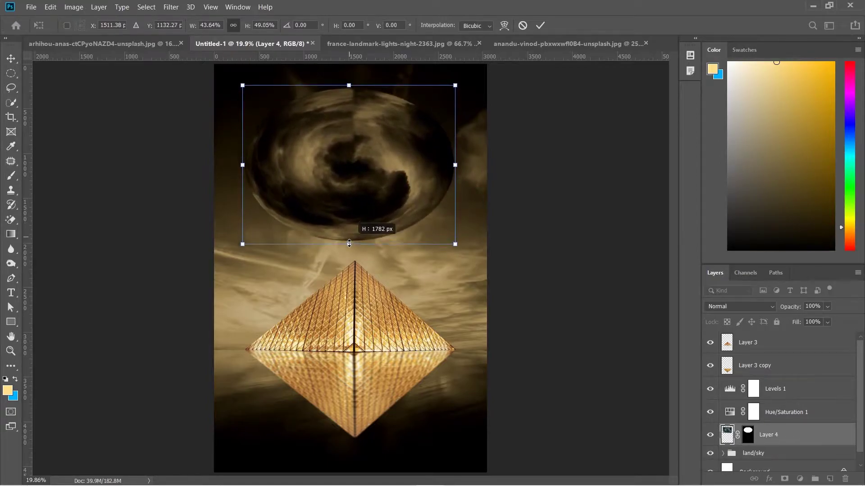
pyautogui.moveTo(374, 203); pyautogui.dragTo(375, 183)
pyautogui.moveTo(455, 236); pyautogui.dragTo(459, 242)
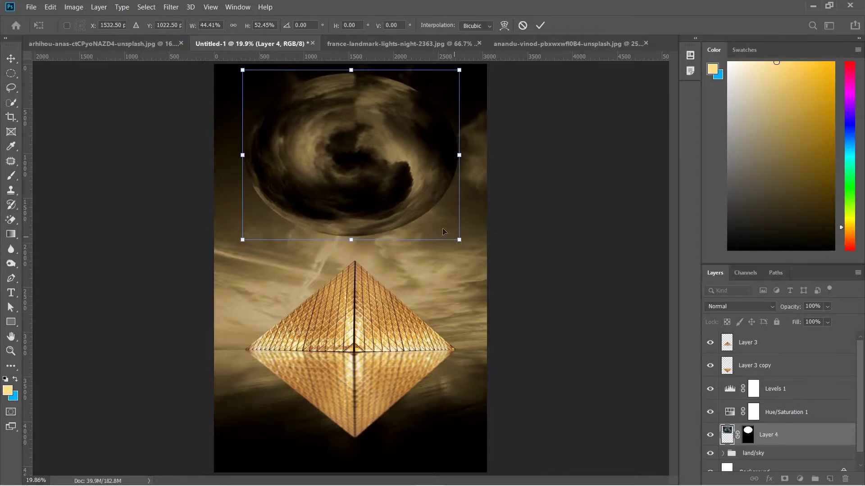
pyautogui.press('Return')
# Set Layer 4's blend mode to Linear Dodge (Add) so the swirl glows.
pyautogui.click(756, 306)
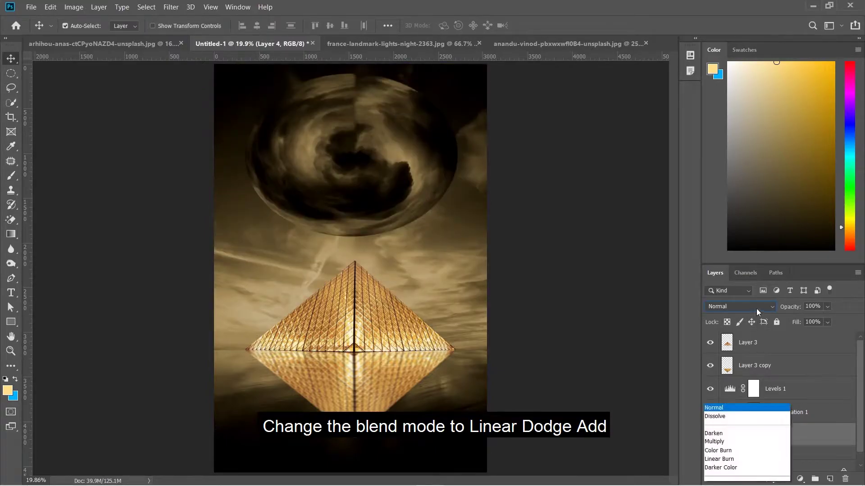
pyautogui.click(752, 314)
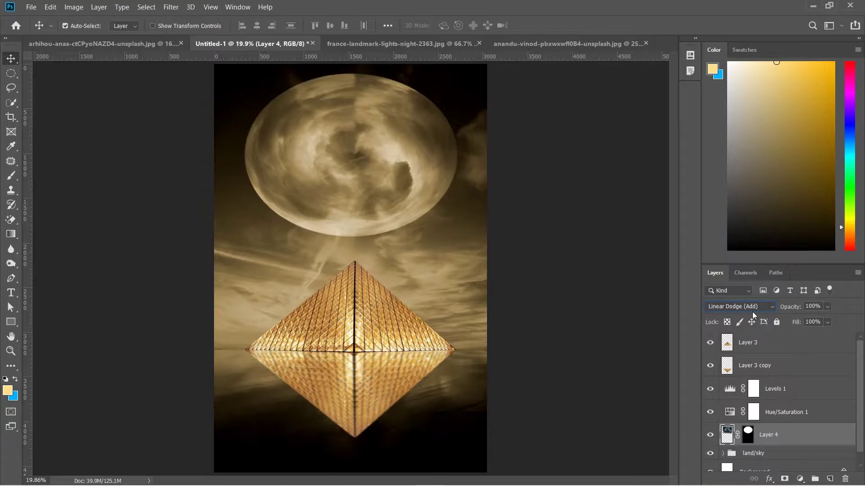
pyautogui.click(749, 435)
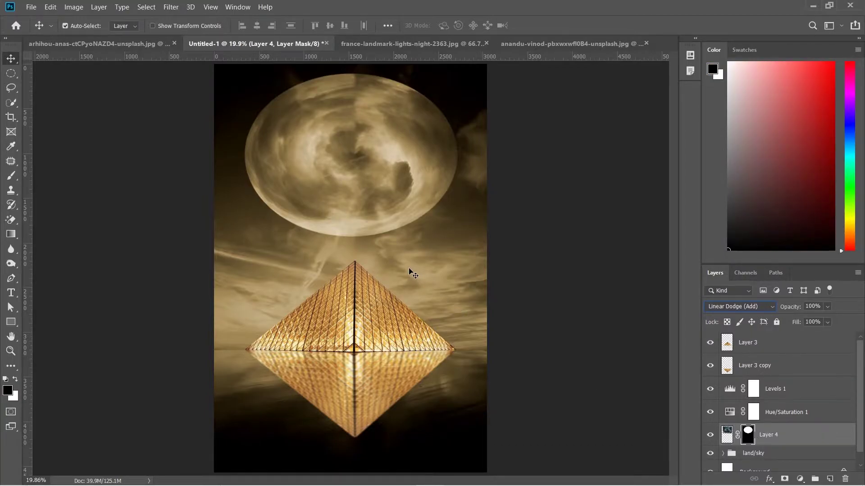
# Set up a large black brush at 0% hardness for painting the cloud mask.
pyautogui.press('b')
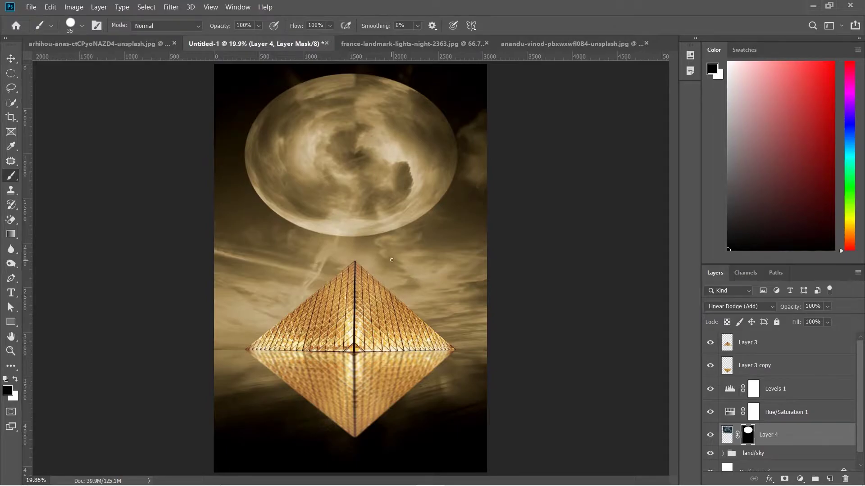
pyautogui.press(']')
pyautogui.press(']')
pyautogui.press(']')
pyautogui.press(']')
pyautogui.press(']')
pyautogui.press(']')
pyautogui.press(']')
pyautogui.press(']')
pyautogui.moveTo(391, 253); pyautogui.dragTo(405, 250)
pyautogui.hotkey('ctrl', 'z')
pyautogui.click(80, 27)
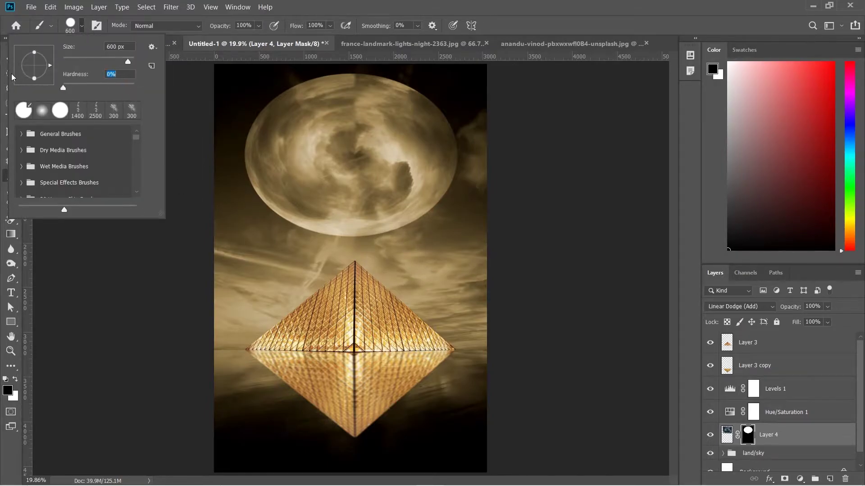
pyautogui.press('Return')
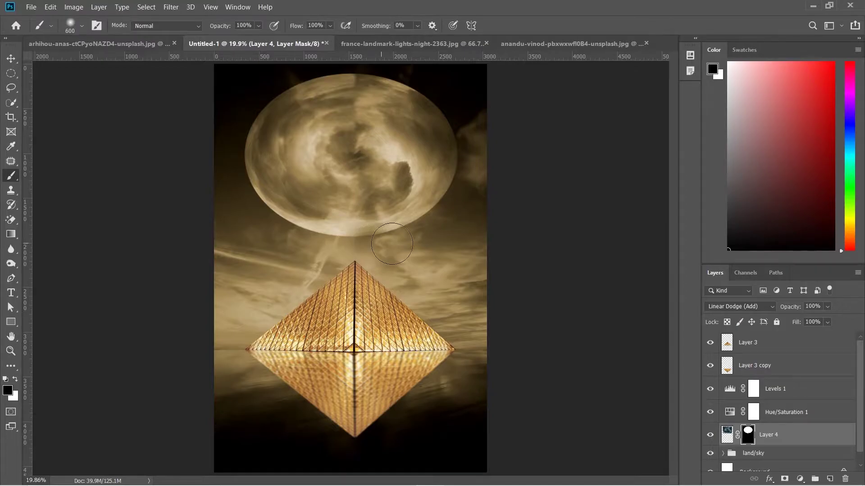
# Paint the mask around the swirl's oval edges so they fade into the sepia sky.
pyautogui.moveTo(398, 239)
pyautogui.mouseDown()
pyautogui.moveTo(371, 256)
pyautogui.moveTo(350, 251)
pyautogui.moveTo(425, 232)
pyautogui.moveTo(465, 184)
pyautogui.moveTo(402, 247)
pyautogui.mouseUp()
pyautogui.moveTo(423, 89)
pyautogui.mouseDown()
pyautogui.moveTo(439, 96)
pyautogui.moveTo(456, 127)
pyautogui.moveTo(453, 205)
pyautogui.mouseUp()
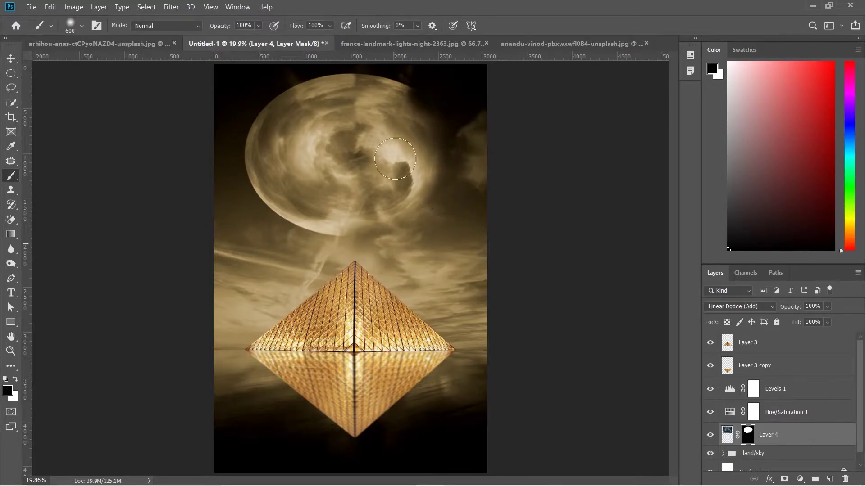
pyautogui.moveTo(429, 243); pyautogui.dragTo(415, 76)
pyautogui.scroll(-1, 406, 95)
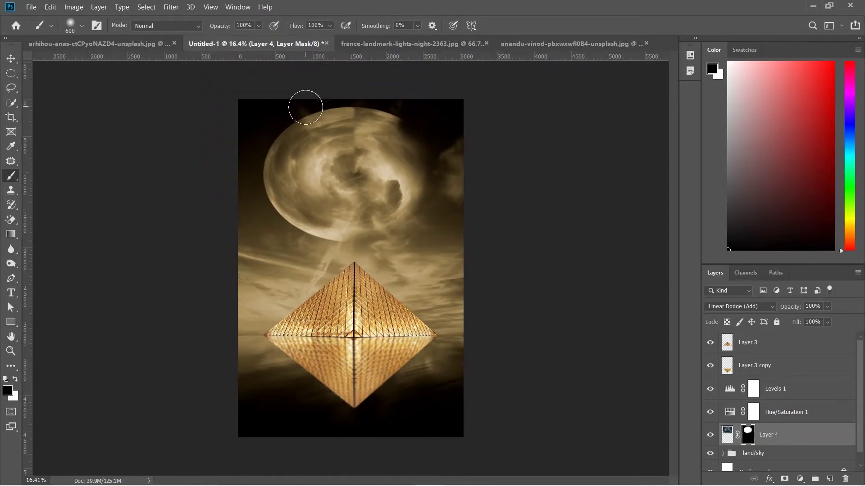
pyautogui.moveTo(299, 115)
pyautogui.mouseDown()
pyautogui.moveTo(263, 142)
pyautogui.moveTo(243, 178)
pyautogui.mouseUp()
pyautogui.press(']')
pyautogui.press(']')
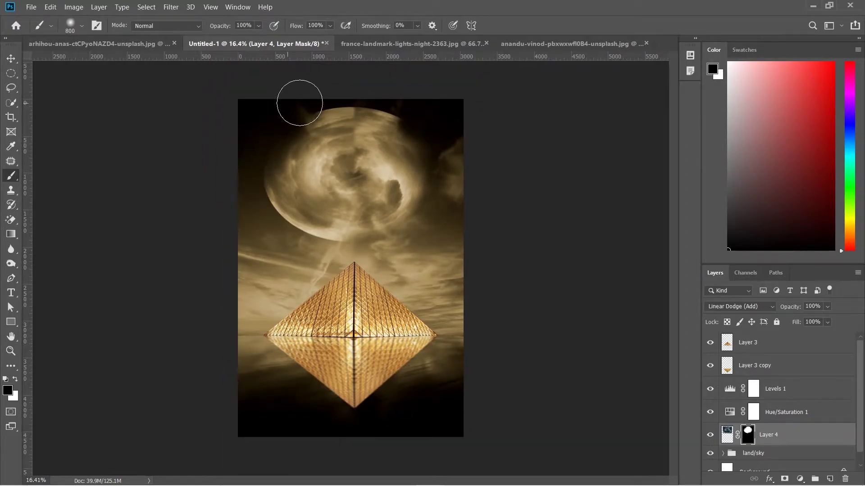
pyautogui.moveTo(328, 101)
pyautogui.mouseDown()
pyautogui.moveTo(413, 110)
pyautogui.moveTo(299, 101)
pyautogui.moveTo(239, 177)
pyautogui.moveTo(266, 232)
pyautogui.moveTo(331, 259)
pyautogui.moveTo(297, 263)
pyautogui.moveTo(263, 219)
pyautogui.moveTo(251, 156)
pyautogui.moveTo(282, 244)
pyautogui.moveTo(303, 247)
pyautogui.mouseUp()
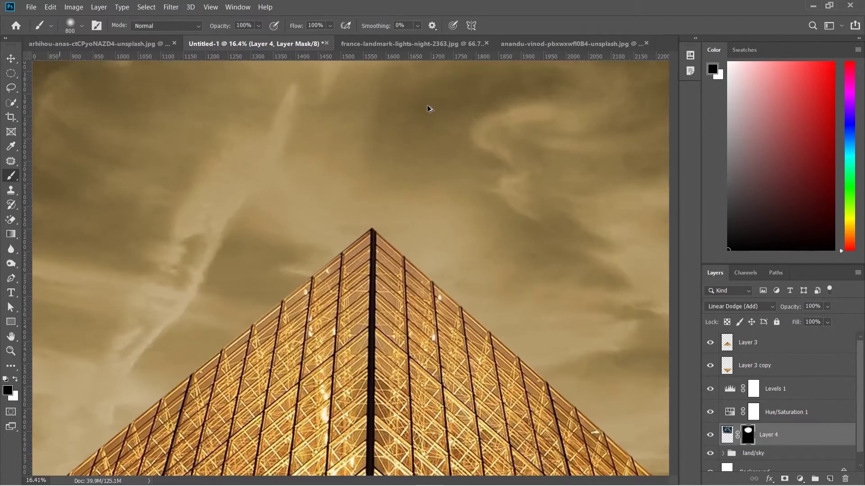
pyautogui.hotkey('ctrl', '1')
pyautogui.hotkey('ctrl', '0')
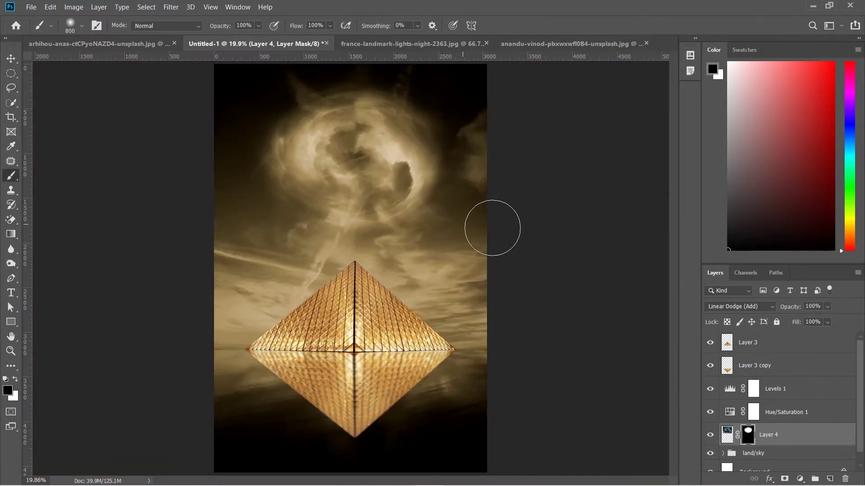
pyautogui.press('v')
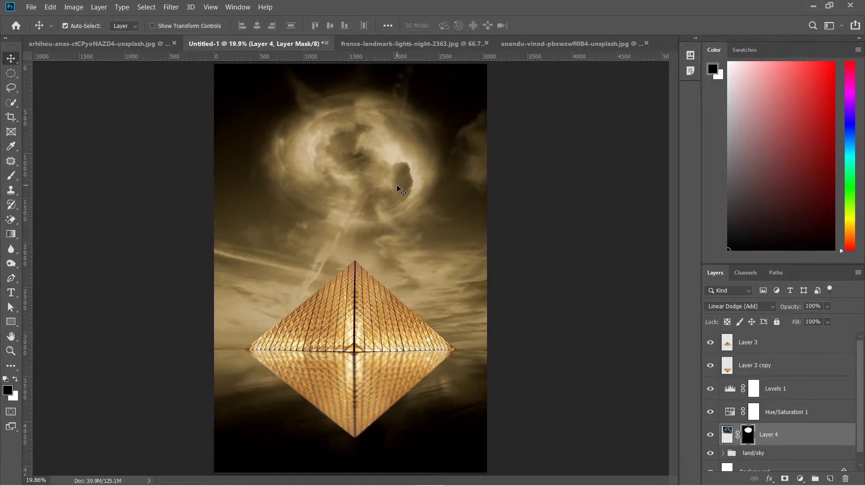
# Nudge the cloud layer slightly into a new position.
pyautogui.moveTo(396, 185); pyautogui.dragTo(396, 178)
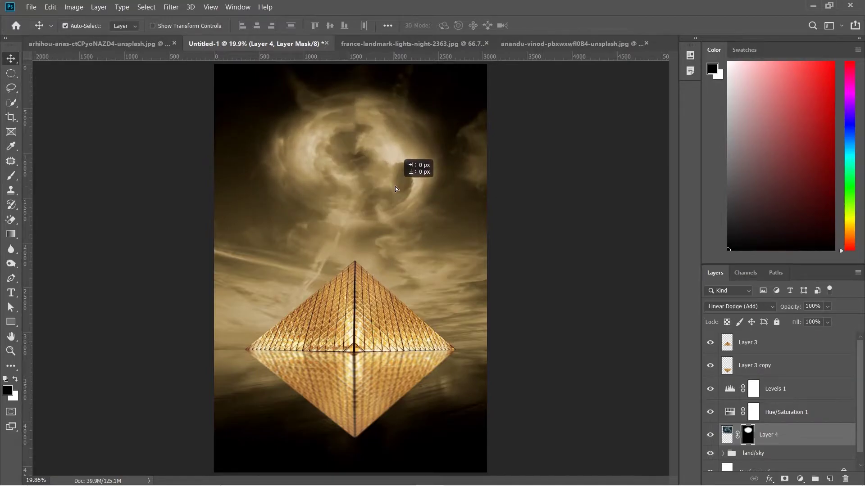
pyautogui.moveTo(395, 179); pyautogui.dragTo(395, 181)
# Flare the swirl wider toward the top with a Perspective transform.
pyautogui.hotkey('ctrl', 't')
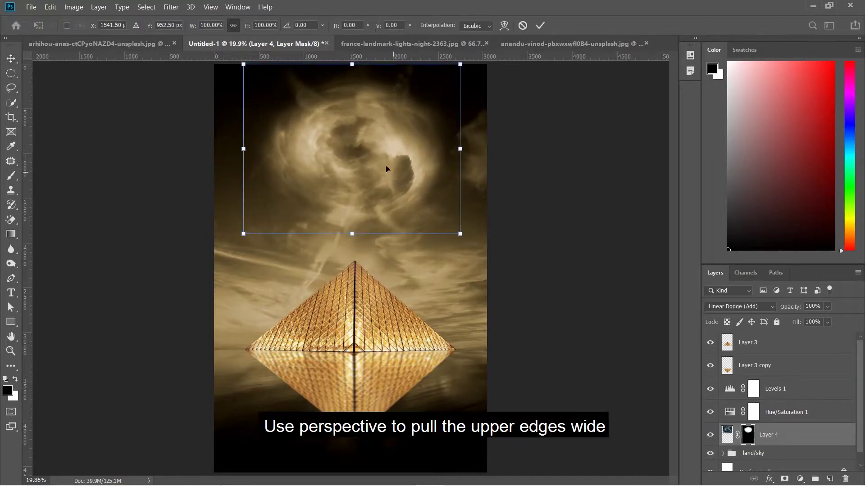
pyautogui.rightClick(387, 169)
pyautogui.click(413, 225)
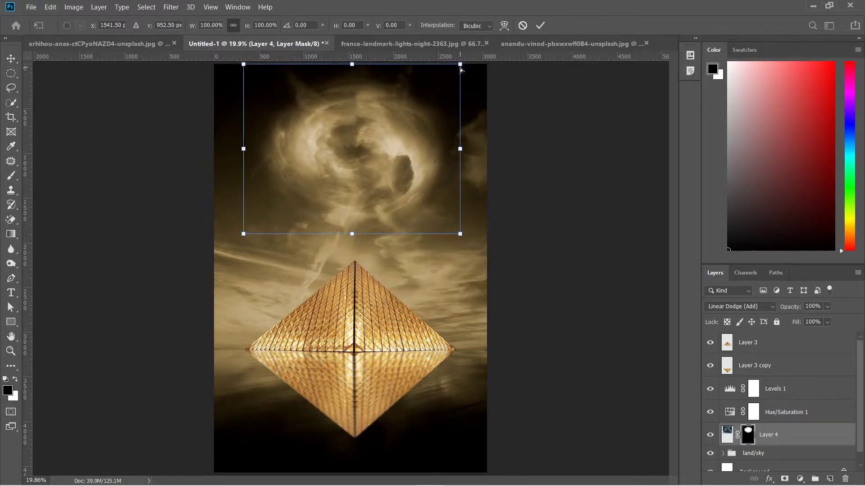
pyautogui.moveTo(460, 66); pyautogui.dragTo(476, 64)
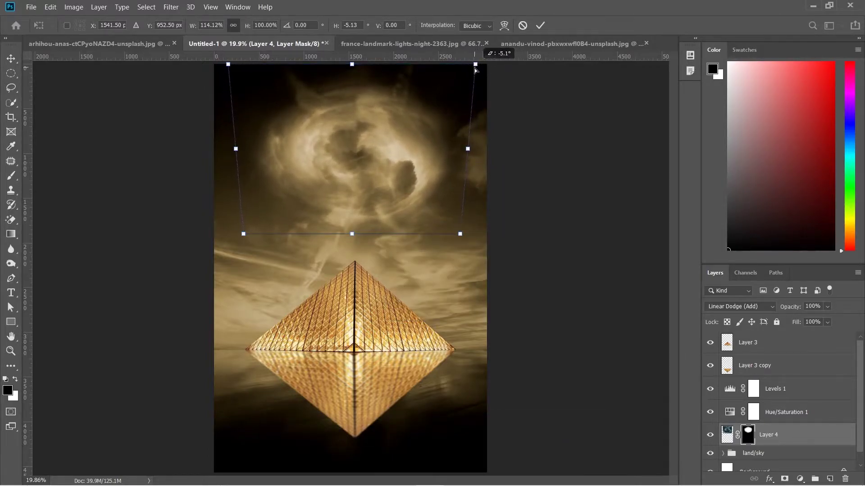
pyautogui.click(540, 25)
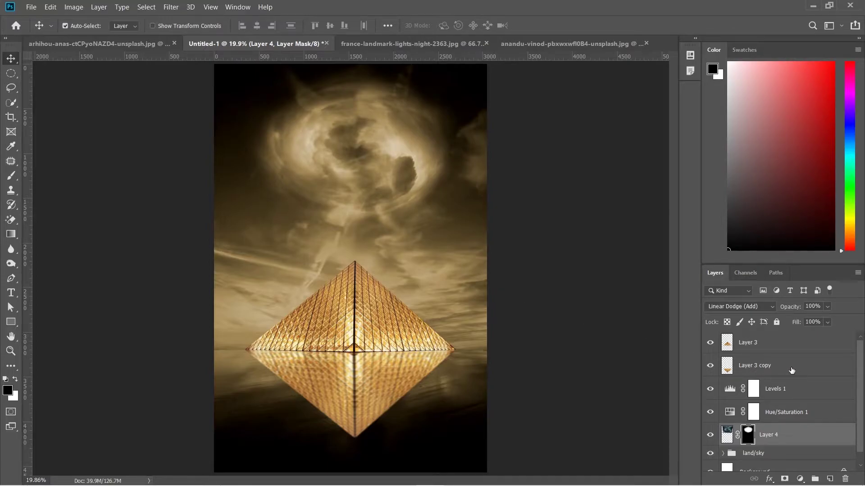
# Add a new empty layer above Levels 1 for the light beam.
pyautogui.click(805, 395)
pyautogui.click(830, 479)
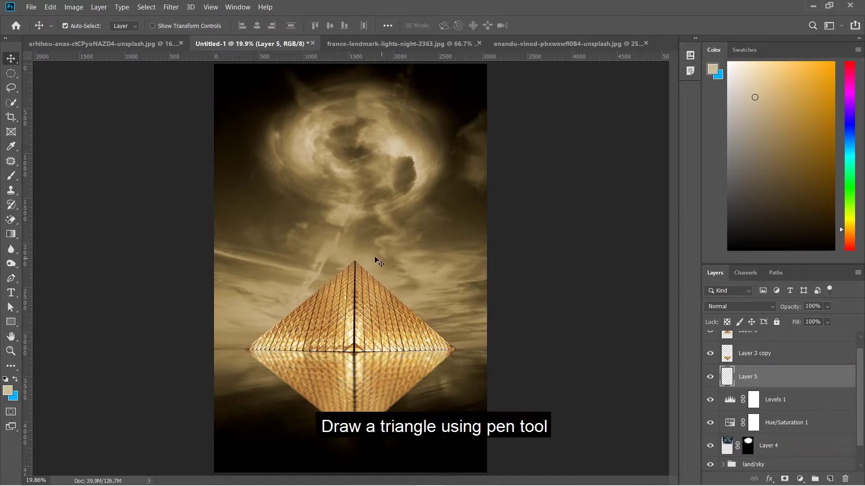
pyautogui.press('p')
pyautogui.scroll(1, 362, 248)
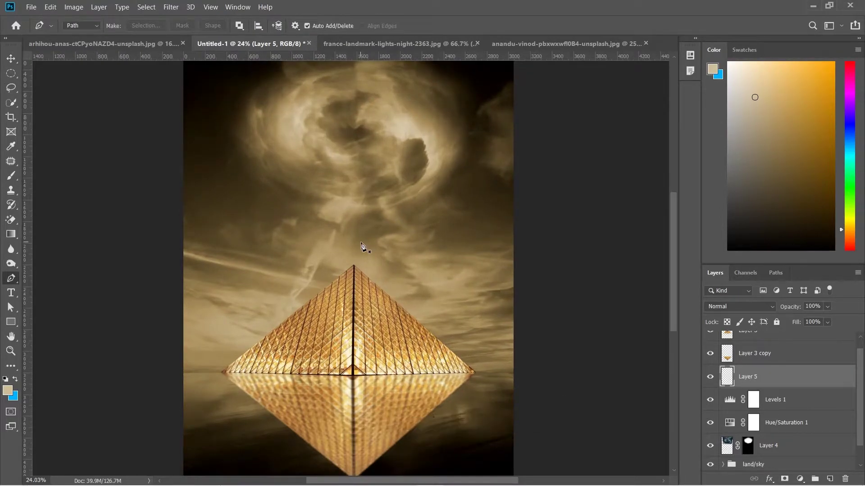
pyautogui.scroll(1, 378, 242)
pyautogui.scroll(1, 378, 274)
pyautogui.scroll(1, 358, 275)
pyautogui.scroll(1, 356, 275)
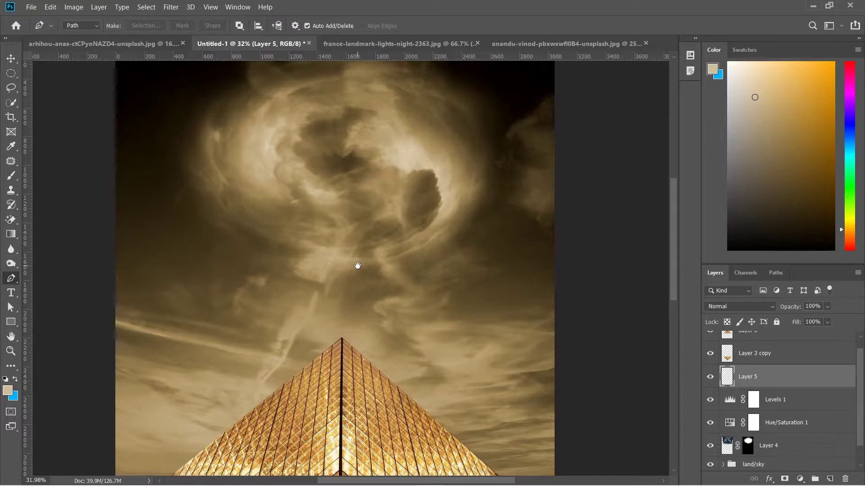
# Pen a triangle from the pyramid apex into the clouds and make it a 0-feather selection.
pyautogui.click(341, 353)
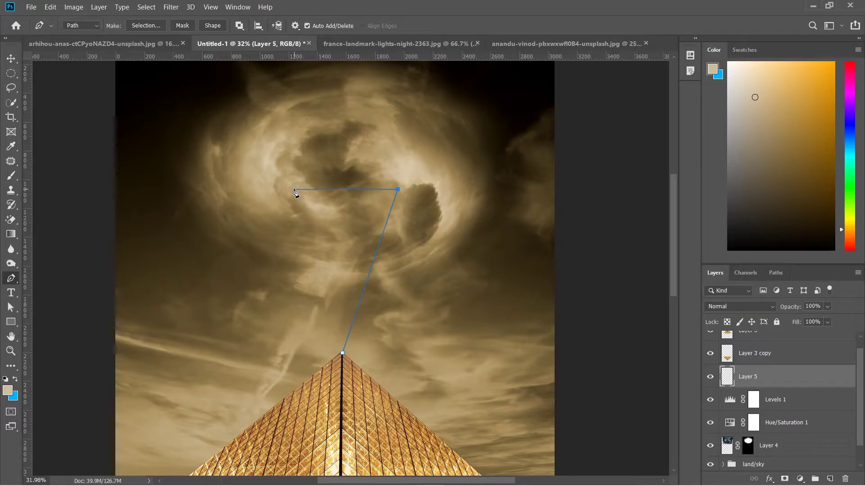
pyautogui.click(342, 353)
pyautogui.click(147, 24)
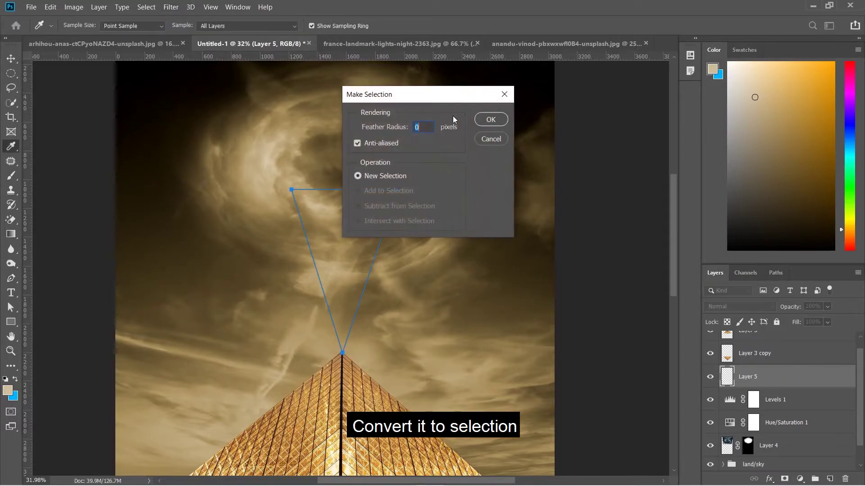
pyautogui.click(486, 121)
pyautogui.scroll(-1, 406, 270)
pyautogui.scroll(-3, 399, 286)
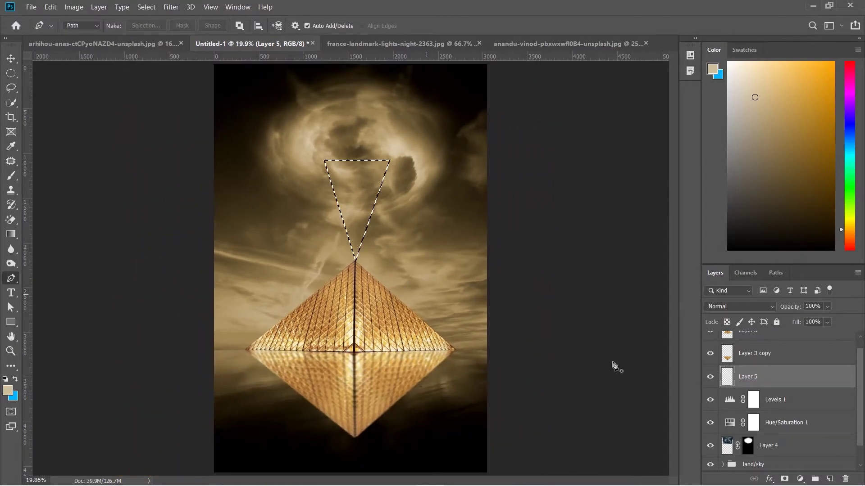
# Add a Gradient Fill layer in the triangle and set its colour stop to pale cream.
pyautogui.click(800, 478)
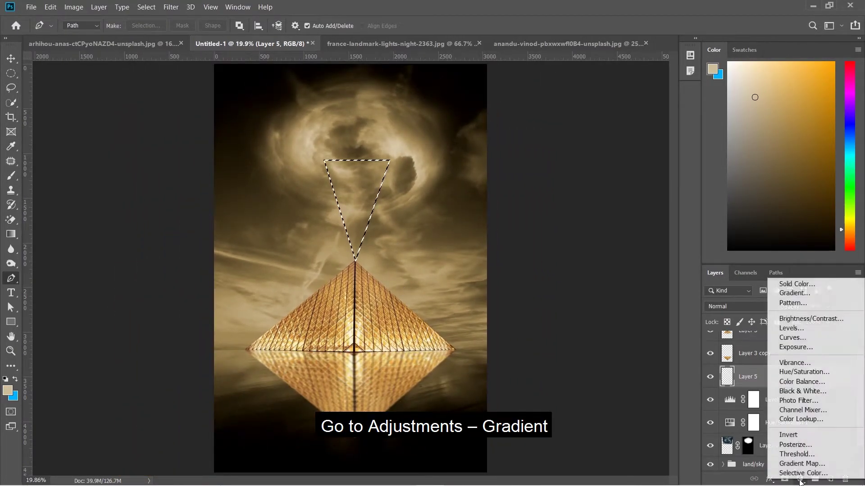
pyautogui.click(800, 294)
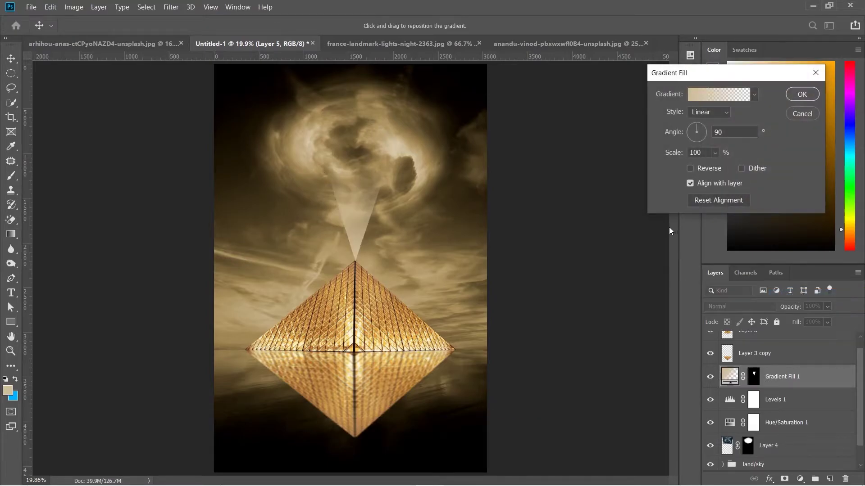
pyautogui.click(712, 95)
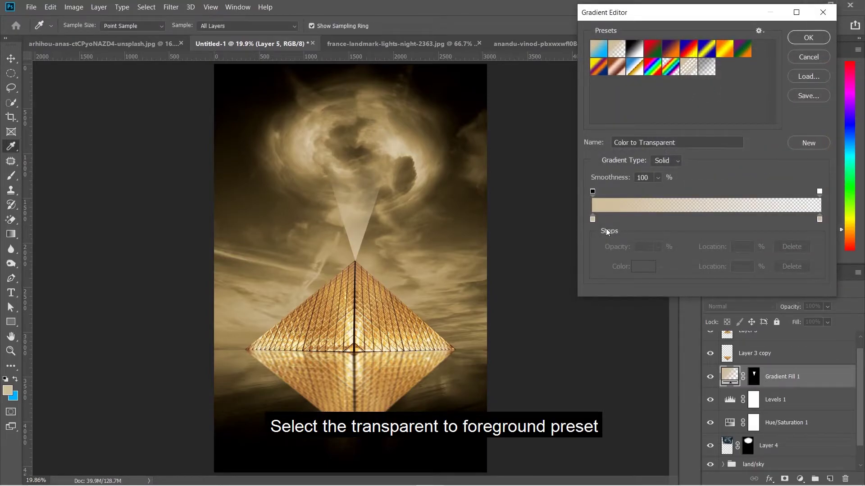
pyautogui.click(593, 219)
pyautogui.click(643, 266)
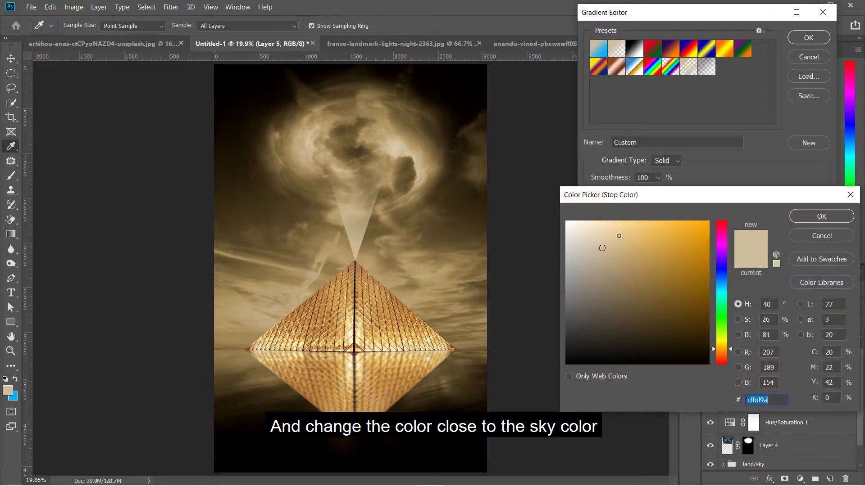
pyautogui.click(631, 223)
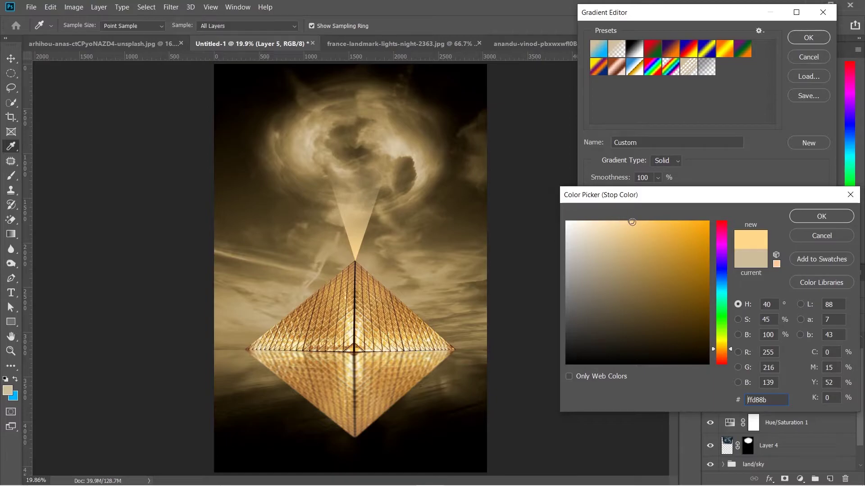
pyautogui.moveTo(631, 222)
pyautogui.mouseDown()
pyautogui.moveTo(647, 222)
pyautogui.moveTo(562, 221)
pyautogui.mouseUp()
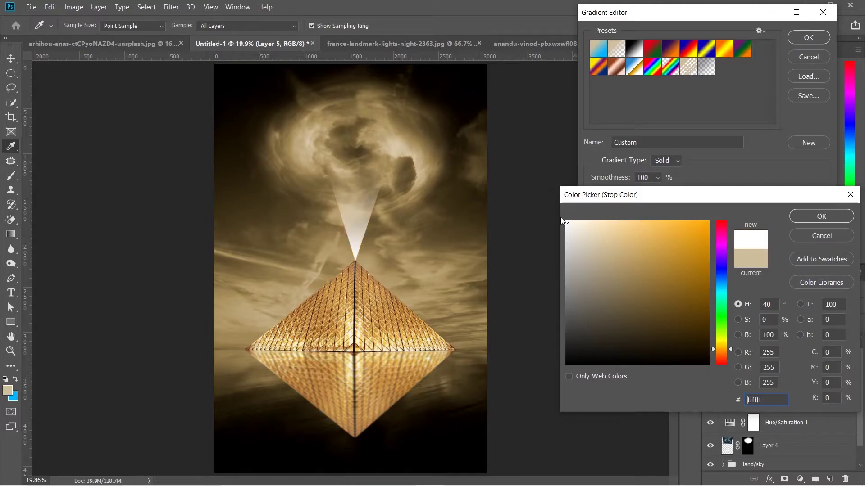
pyautogui.click(601, 223)
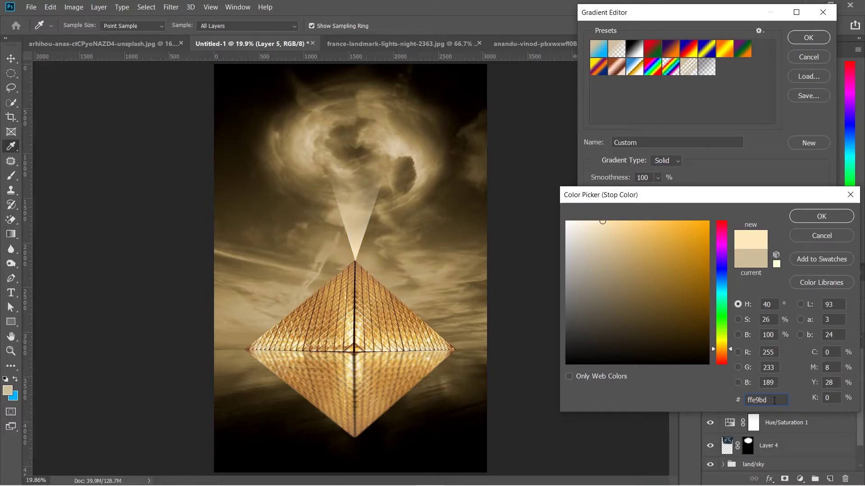
pyautogui.click(816, 216)
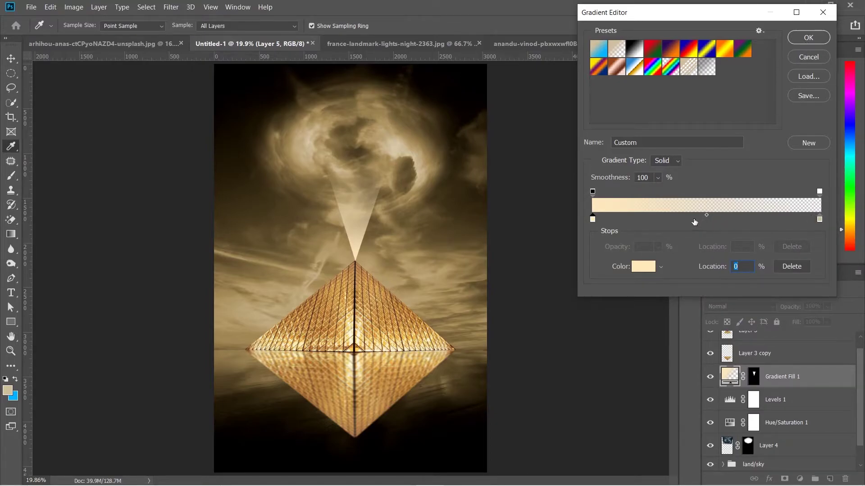
# Adjust the opacity stops so the cream fades to transparent and accept the gradient.
pyautogui.moveTo(708, 218); pyautogui.dragTo(726, 195)
pyautogui.click(593, 192)
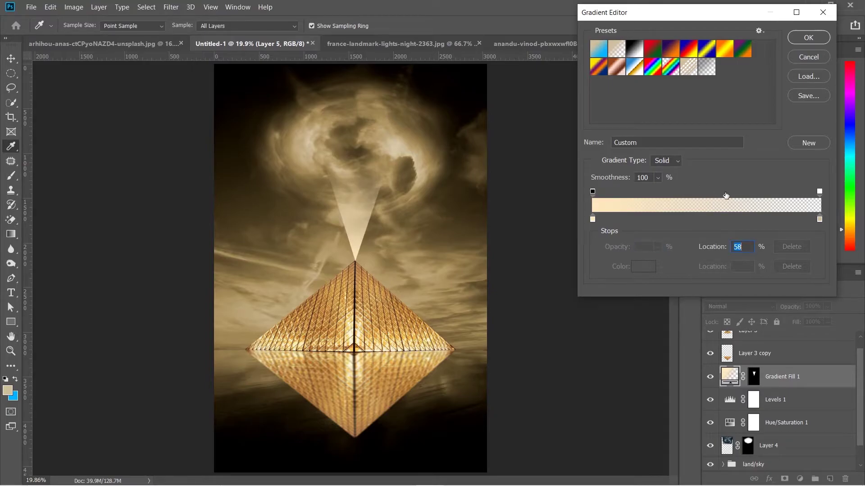
pyautogui.click(729, 193)
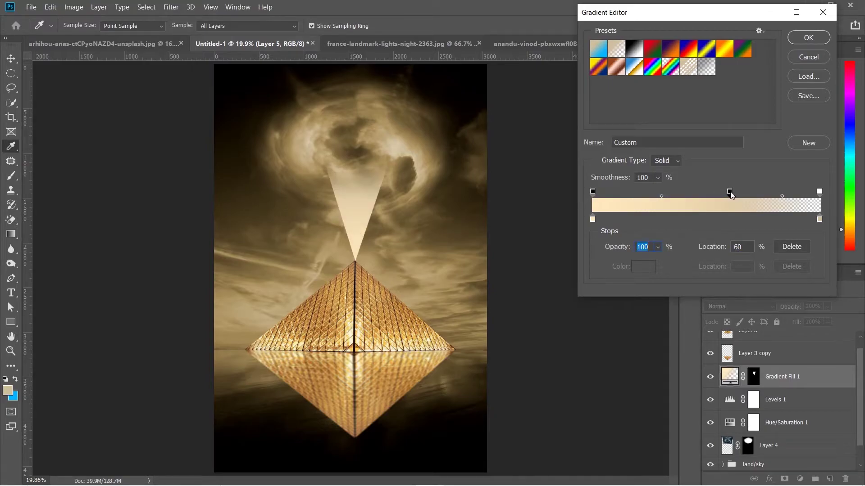
pyautogui.moveTo(730, 195); pyautogui.dragTo(728, 194)
pyautogui.click(786, 248)
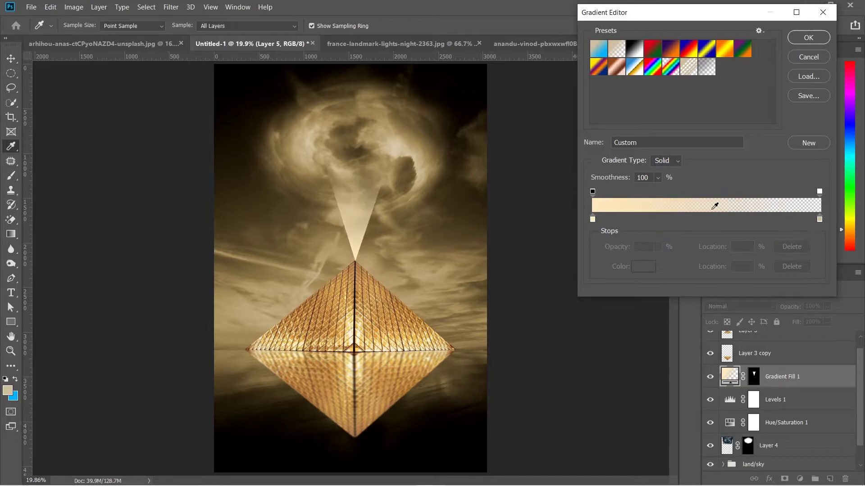
pyautogui.click(593, 192)
pyautogui.moveTo(724, 195); pyautogui.dragTo(739, 195)
pyautogui.click(802, 37)
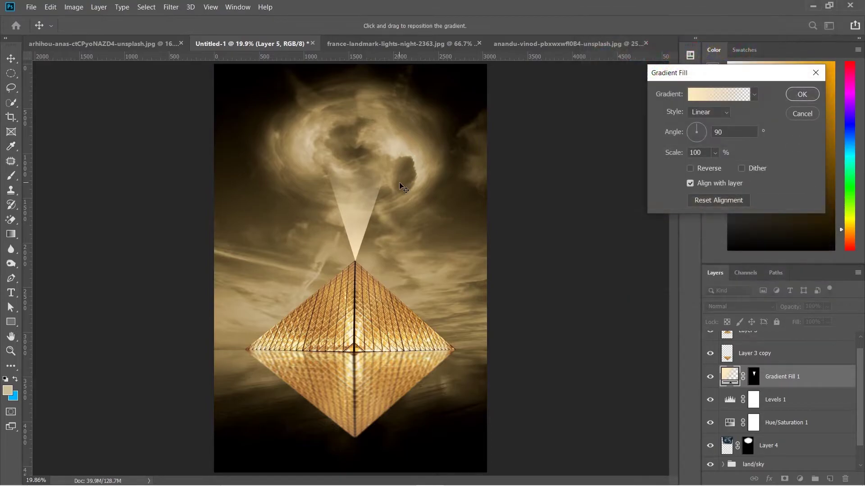
# Confirm the gradient fill and rasterize Gradient Fill 1 into ordinary pixels.
pyautogui.click(795, 101)
pyautogui.rightClick(773, 378)
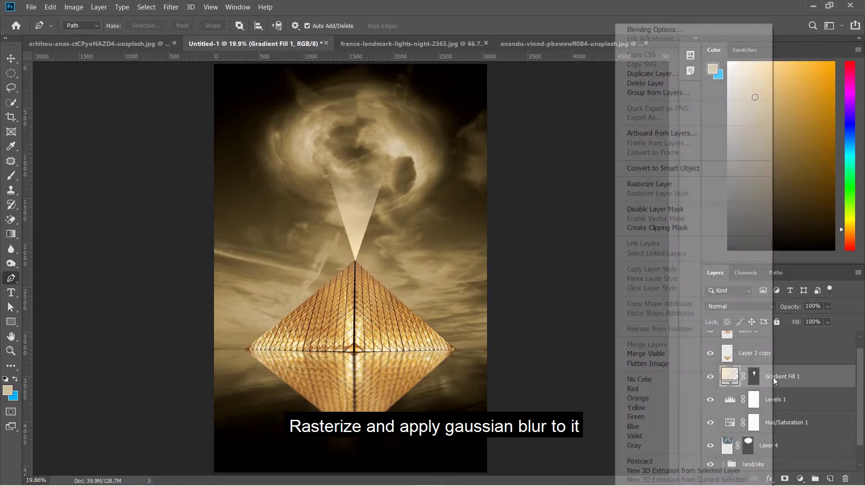
pyautogui.click(650, 182)
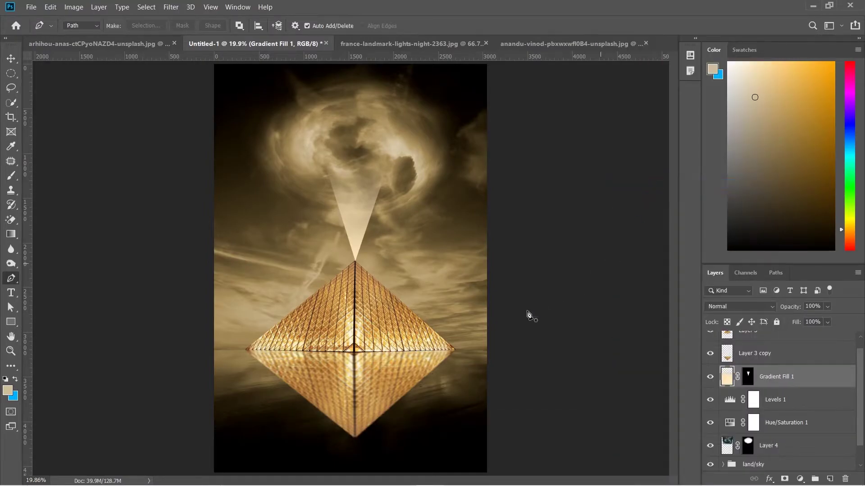
pyautogui.press('v')
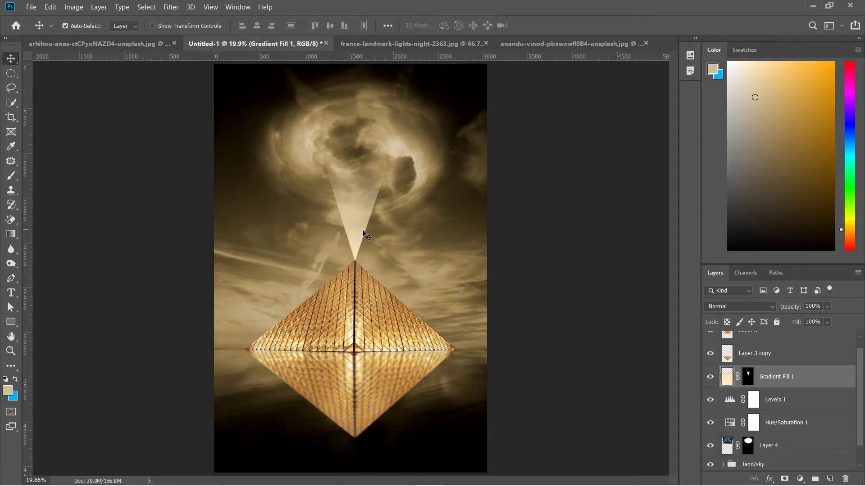
# Apply a Gaussian Blur of roughly 19–25 px to the light beam so it fades into the clouds.
pyautogui.click(173, 10)
pyautogui.moveTo(204, 127)
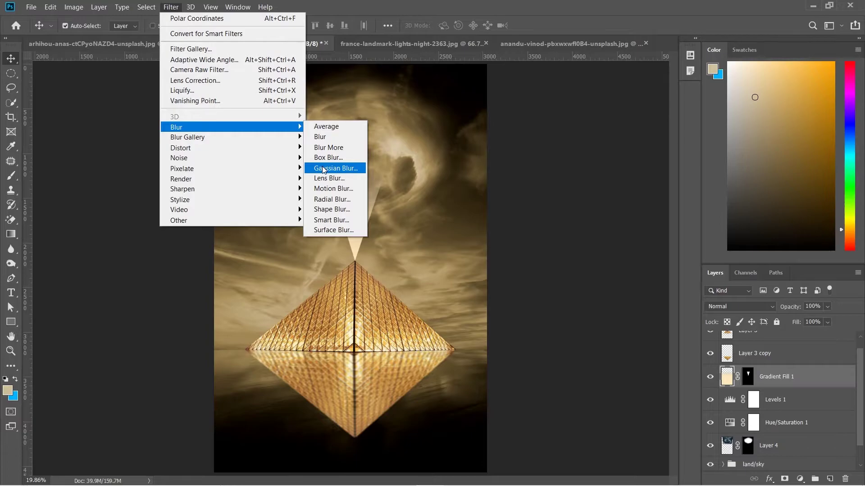
pyautogui.click(332, 169)
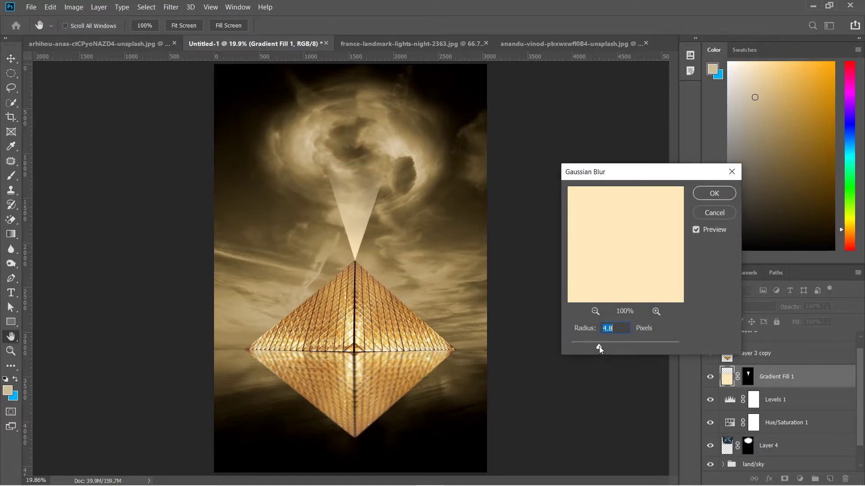
pyautogui.moveTo(599, 346); pyautogui.dragTo(622, 344)
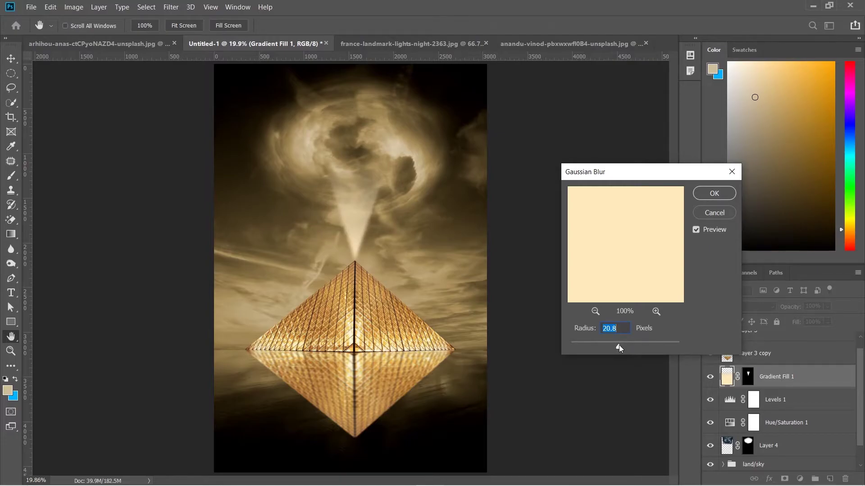
pyautogui.write('25')
pyautogui.write('1')
pyautogui.write('9')
pyautogui.click(714, 193)
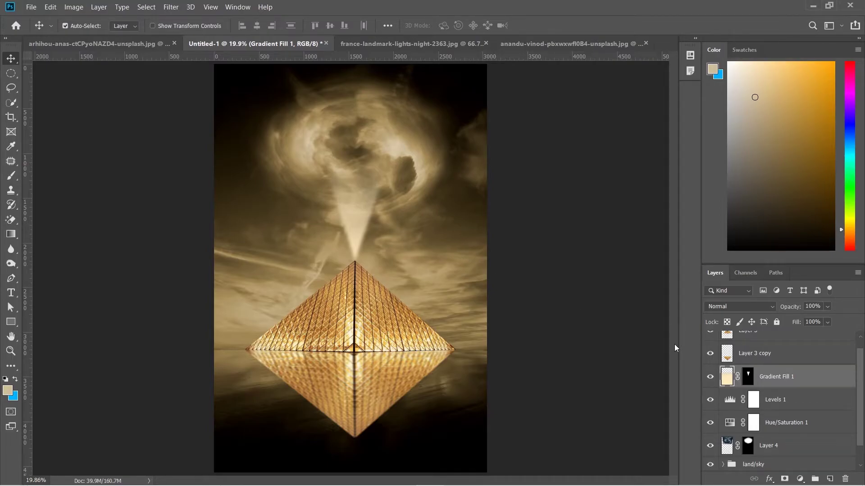
# Lower the pyramid reflection layer (Layer 3 copy) to 61% opacity.
pyautogui.click(770, 358)
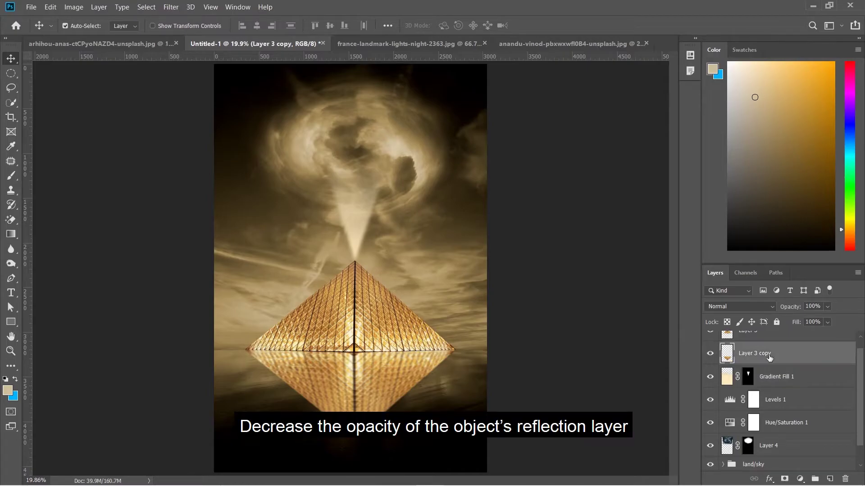
pyautogui.click(827, 307)
pyautogui.moveTo(840, 321); pyautogui.dragTo(819, 321)
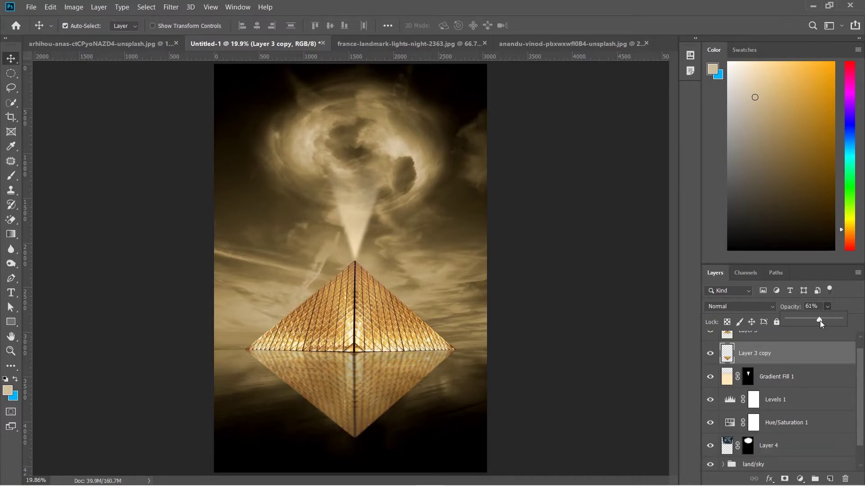
pyautogui.click(825, 303)
# Add a layer mask to the reflection and brush black over its lower tip so it fades out.
pyautogui.click(784, 479)
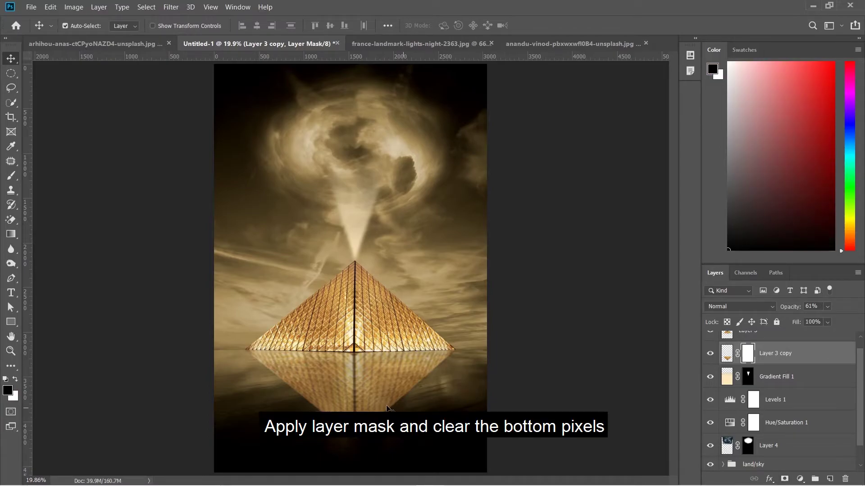
pyautogui.press('b')
pyautogui.press(']')
pyautogui.press(']')
pyautogui.press(']')
pyautogui.press(']')
pyautogui.press(']')
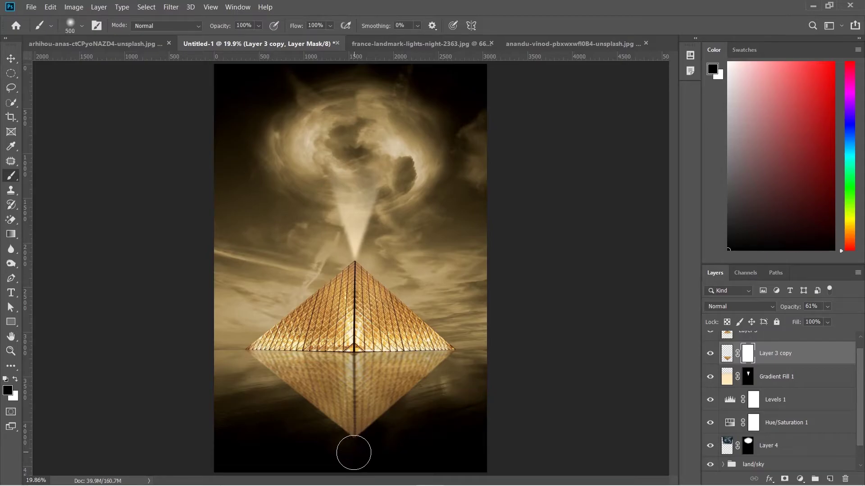
pyautogui.press(']')
pyautogui.press(']')
pyautogui.scroll(-1, 354, 453)
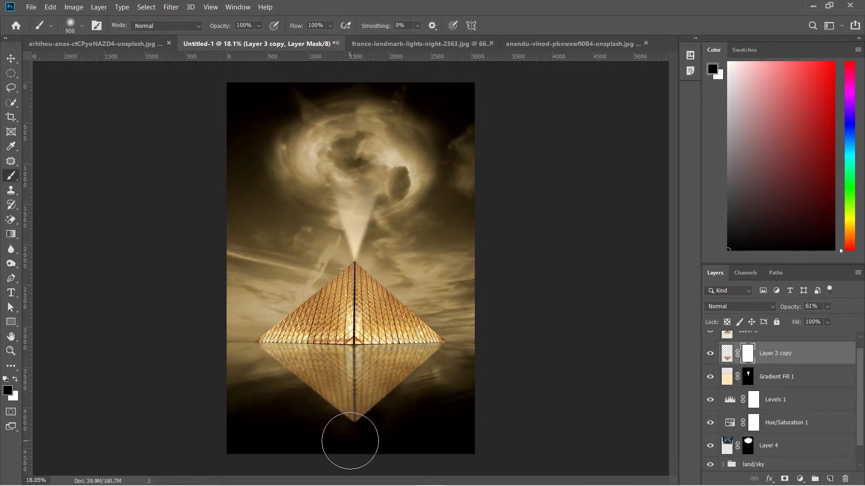
pyautogui.press(']')
pyautogui.press(']')
pyautogui.press(']')
pyautogui.click(349, 438)
pyautogui.moveTo(349, 437)
pyautogui.mouseDown()
pyautogui.moveTo(386, 415)
pyautogui.moveTo(329, 428)
pyautogui.moveTo(307, 412)
pyautogui.moveTo(357, 411)
pyautogui.moveTo(334, 435)
pyautogui.moveTo(323, 428)
pyautogui.moveTo(332, 411)
pyautogui.moveTo(416, 448)
pyautogui.mouseUp()
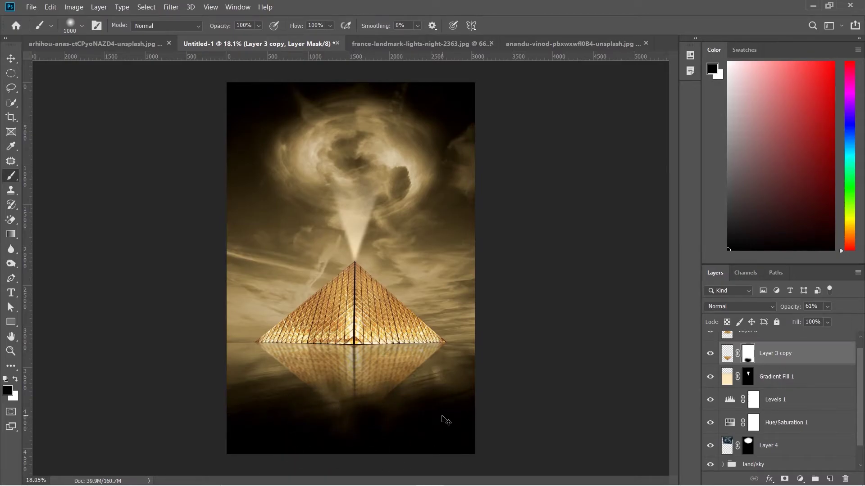
pyautogui.scroll(1, 442, 415)
pyautogui.press('v')
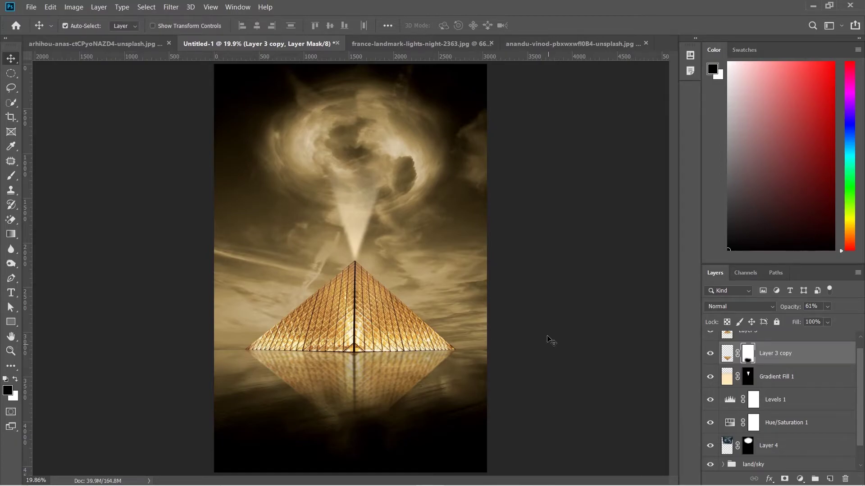
# Close the three unused source images without saving changes.
pyautogui.click(492, 45)
pyautogui.click(449, 194)
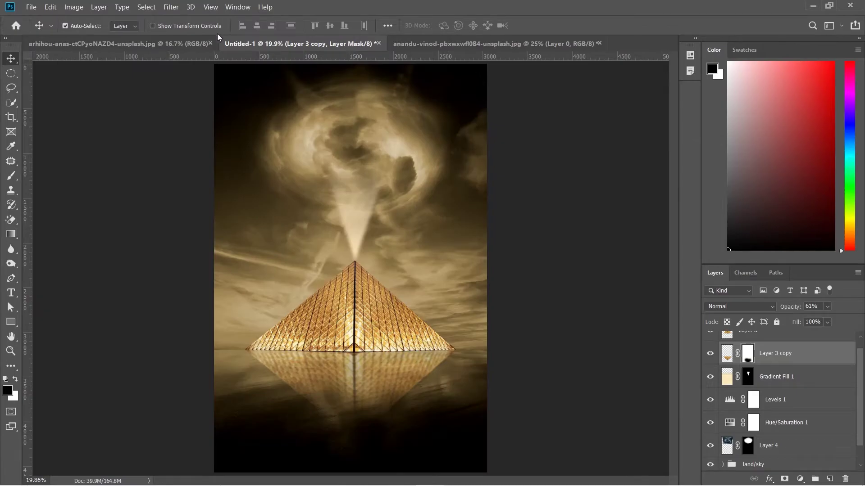
pyautogui.click(210, 43)
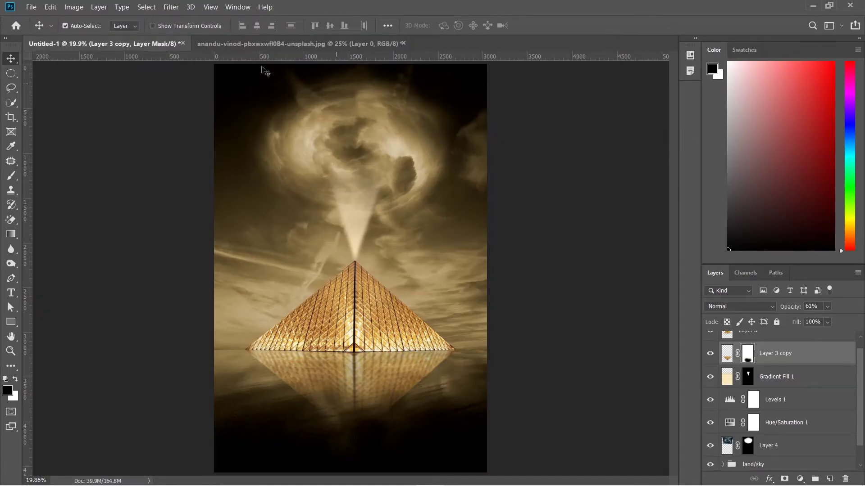
pyautogui.click(403, 44)
pyautogui.click(440, 193)
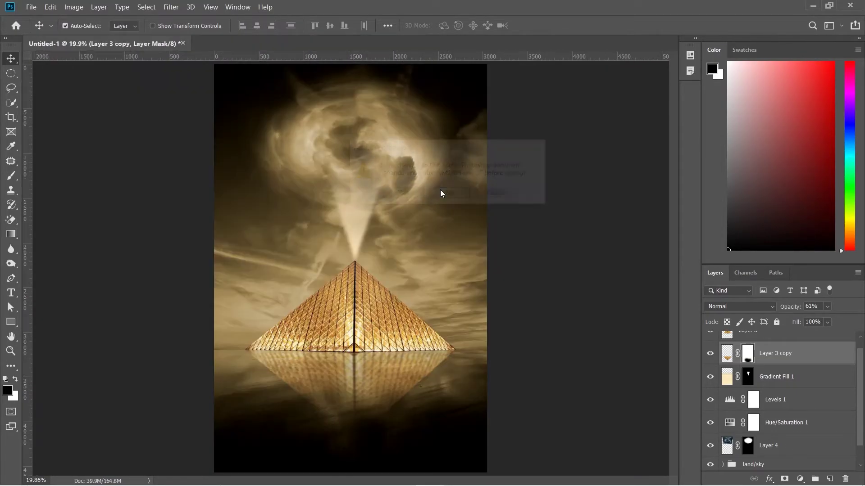
# Open the alex-block Unsplash photo of the man walking toward the escalator.
pyautogui.click(31, 7)
pyautogui.click(37, 31)
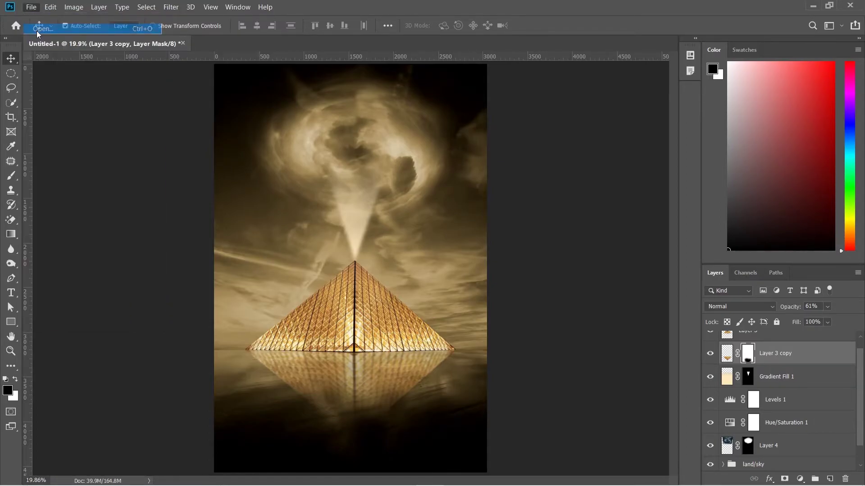
pyautogui.scroll(-5, 368, 216)
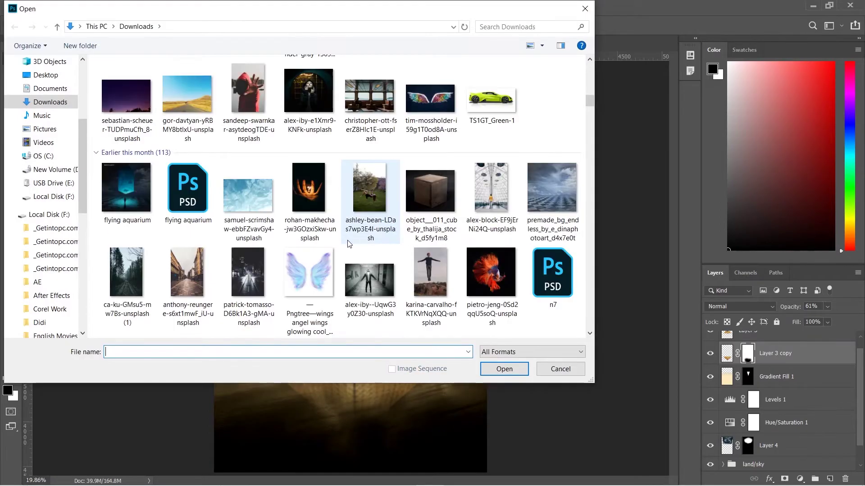
pyautogui.doubleClick(497, 208)
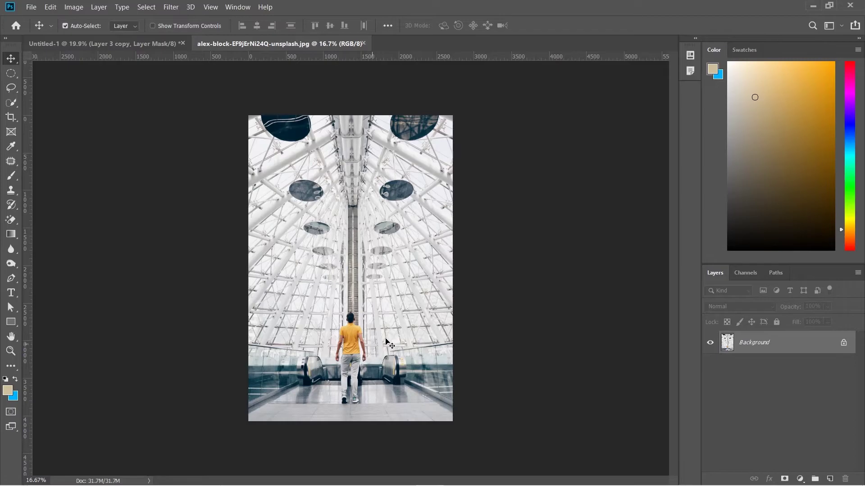
# With the Pen tool, trace from the left shoe up the trouser and shirt edge and around the left hand.
pyautogui.press('p')
pyautogui.scroll(2, 359, 394)
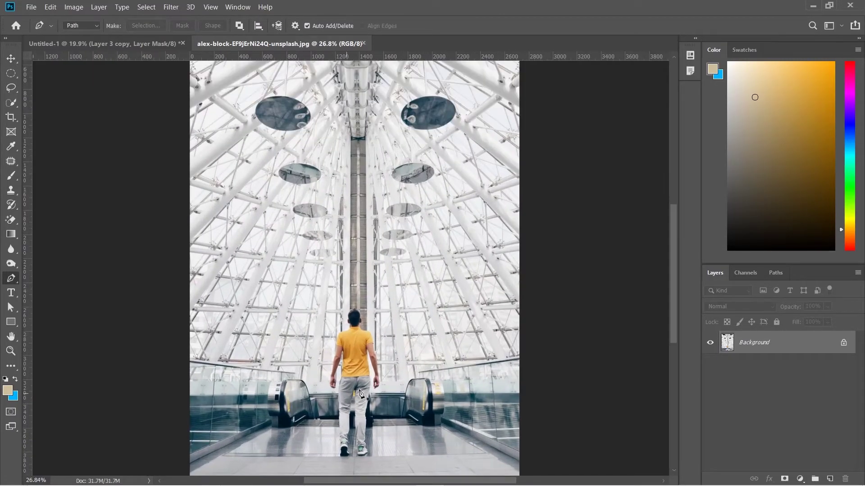
pyautogui.scroll(1, 359, 395)
pyautogui.scroll(2, 358, 388)
pyautogui.scroll(2, 353, 368)
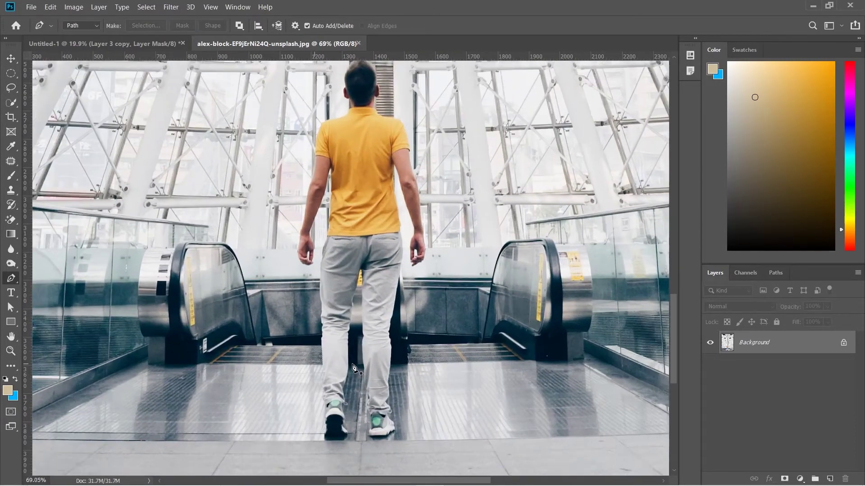
pyautogui.scroll(1, 353, 368)
pyautogui.click(324, 443)
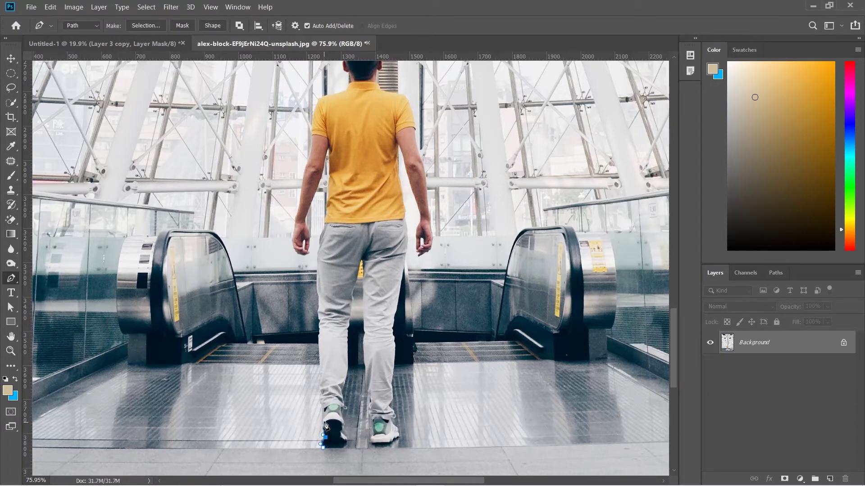
pyautogui.click(323, 410)
pyautogui.click(320, 363)
pyautogui.click(319, 333)
pyautogui.click(318, 315)
pyautogui.click(319, 295)
pyautogui.click(318, 273)
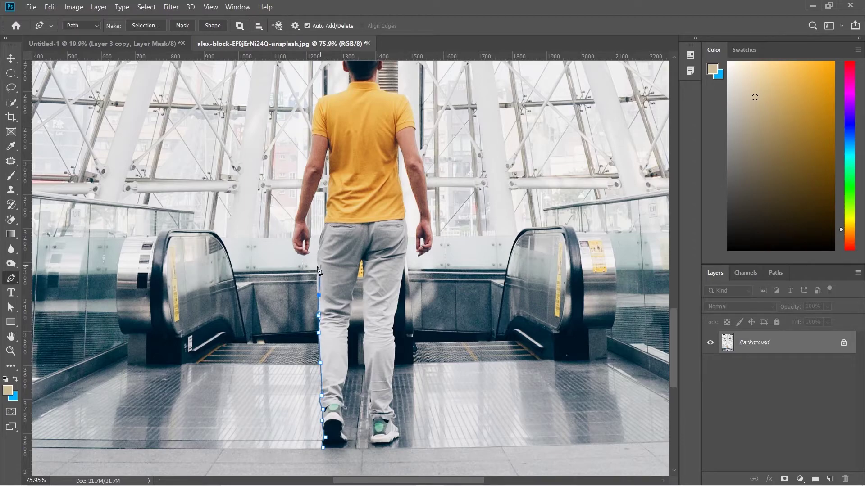
pyautogui.click(326, 223)
pyautogui.click(327, 203)
pyautogui.click(330, 175)
pyautogui.click(329, 154)
pyautogui.click(327, 146)
pyautogui.click(322, 174)
pyautogui.click(306, 224)
pyautogui.click(308, 234)
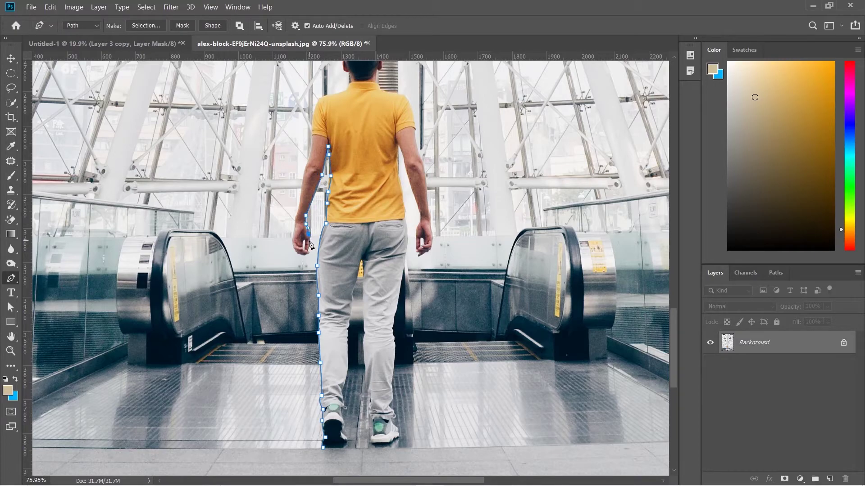
pyautogui.click(303, 255)
pyautogui.click(294, 227)
# Continue the path up the arm and shoulder, over the head and down the right shoulder.
pyautogui.click(303, 173)
pyautogui.click(309, 159)
pyautogui.click(312, 132)
pyautogui.click(320, 101)
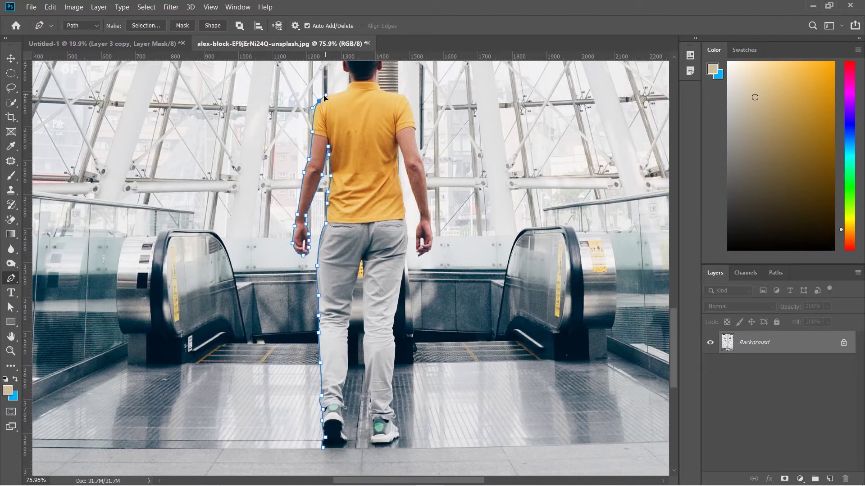
pyautogui.click(334, 93)
pyautogui.click(345, 90)
pyautogui.moveTo(349, 93); pyautogui.dragTo(355, 131)
pyautogui.click(356, 117)
pyautogui.click(351, 102)
pyautogui.click(351, 86)
pyautogui.click(354, 74)
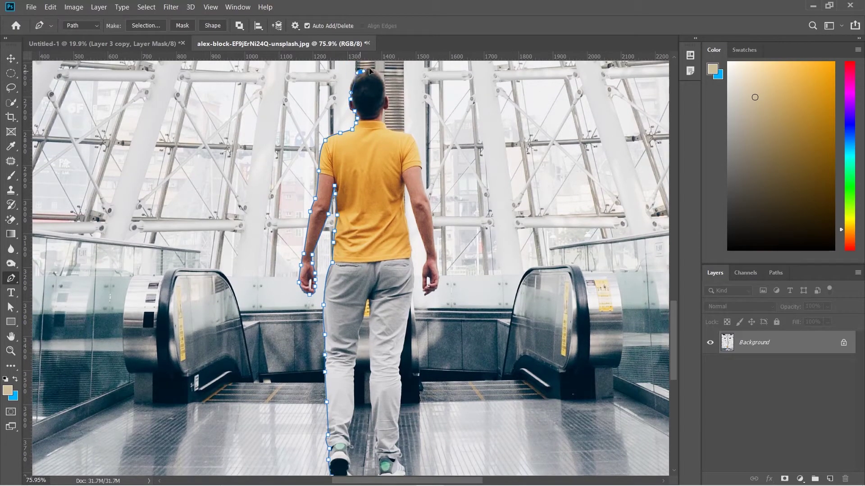
pyautogui.click(386, 84)
pyautogui.click(382, 116)
pyautogui.click(389, 128)
pyautogui.click(419, 150)
pyautogui.click(423, 179)
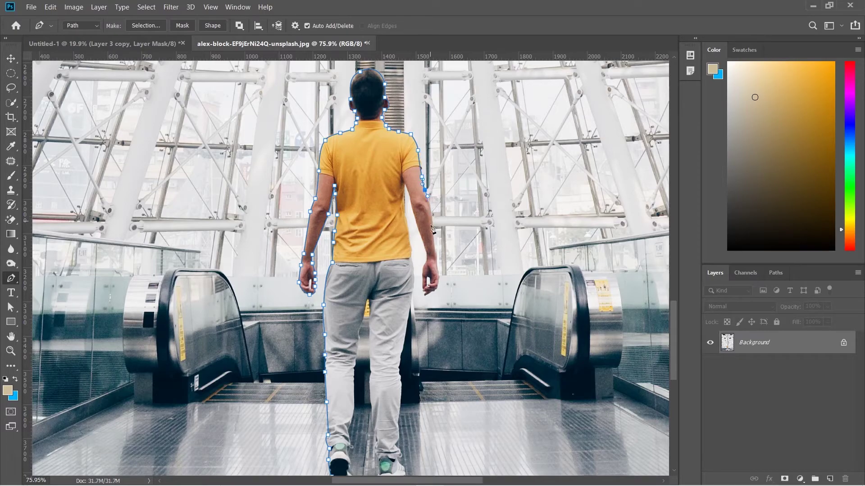
# Trace down the right arm and hand, along the torso's side and the outer edge of the right leg.
pyautogui.click(429, 203)
pyautogui.click(433, 229)
pyautogui.click(436, 256)
pyautogui.click(437, 286)
pyautogui.click(425, 296)
pyautogui.click(421, 285)
pyautogui.click(424, 246)
pyautogui.click(412, 207)
pyautogui.click(405, 183)
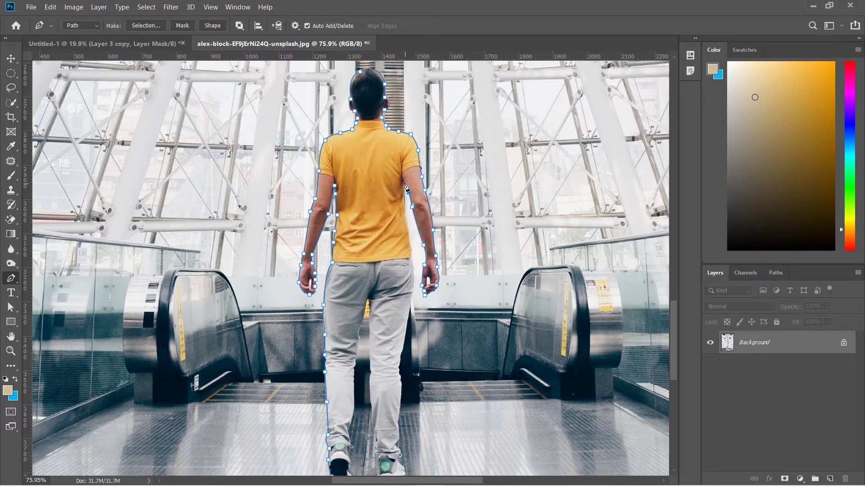
pyautogui.moveTo(406, 226); pyautogui.dragTo(410, 233)
pyautogui.click(412, 263)
pyautogui.click(404, 329)
pyautogui.click(399, 366)
pyautogui.click(403, 387)
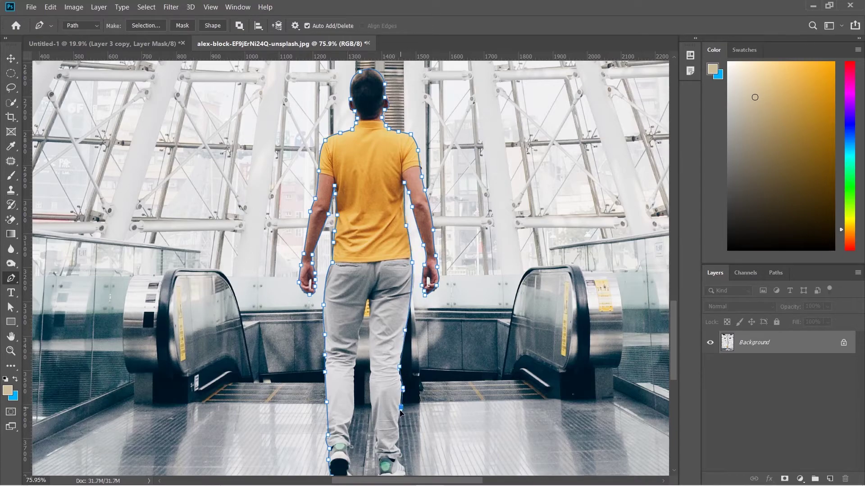
pyautogui.click(398, 420)
pyautogui.moveTo(397, 429); pyautogui.dragTo(398, 358)
# Outline the right shoe, the inner edges of both legs and the left shoe, closing the path at its start.
pyautogui.click(403, 370)
pyautogui.click(410, 391)
pyautogui.click(404, 398)
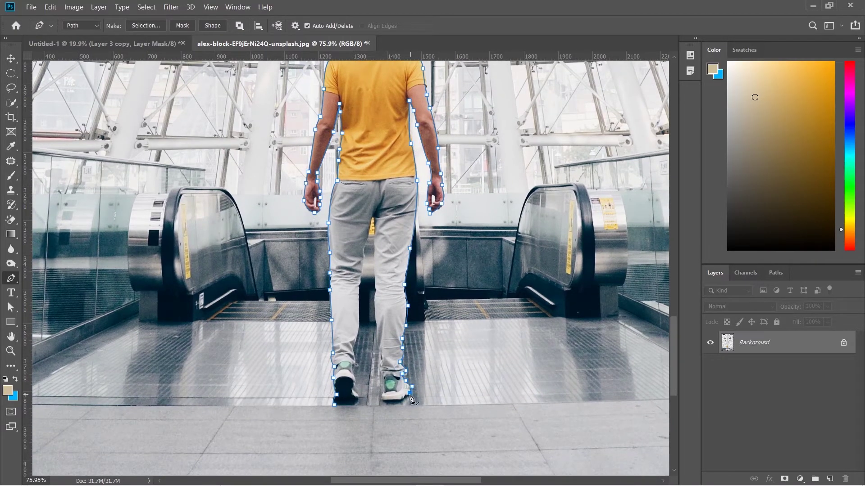
pyautogui.click(383, 383)
pyautogui.click(382, 365)
pyautogui.click(383, 355)
pyautogui.click(374, 312)
pyautogui.click(377, 290)
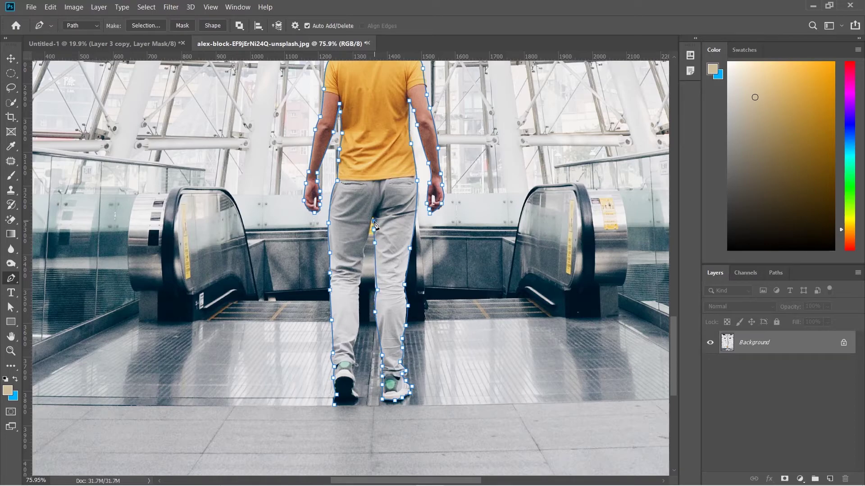
pyautogui.click(375, 243)
pyautogui.click(361, 264)
pyautogui.click(360, 284)
pyautogui.click(359, 306)
pyautogui.click(354, 341)
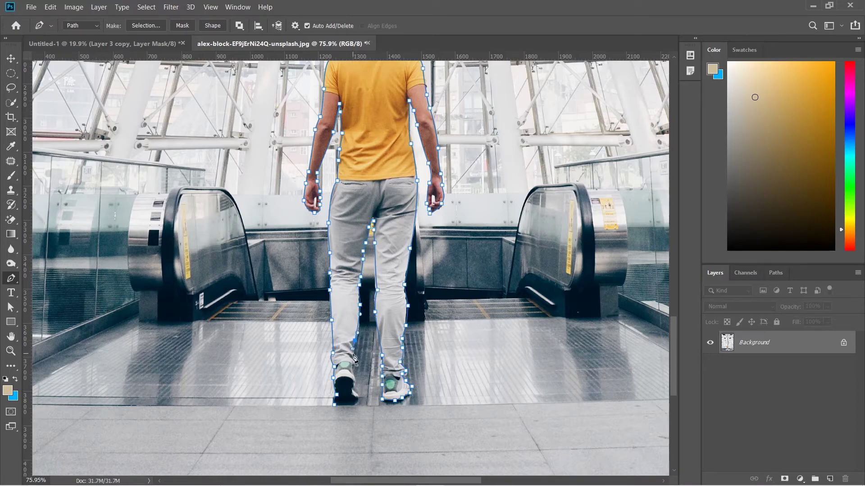
pyautogui.click(352, 367)
pyautogui.click(355, 383)
pyautogui.click(358, 399)
pyautogui.click(336, 407)
# Convert the closed path into a selection of the man.
pyautogui.hotkey('ctrl', '0')
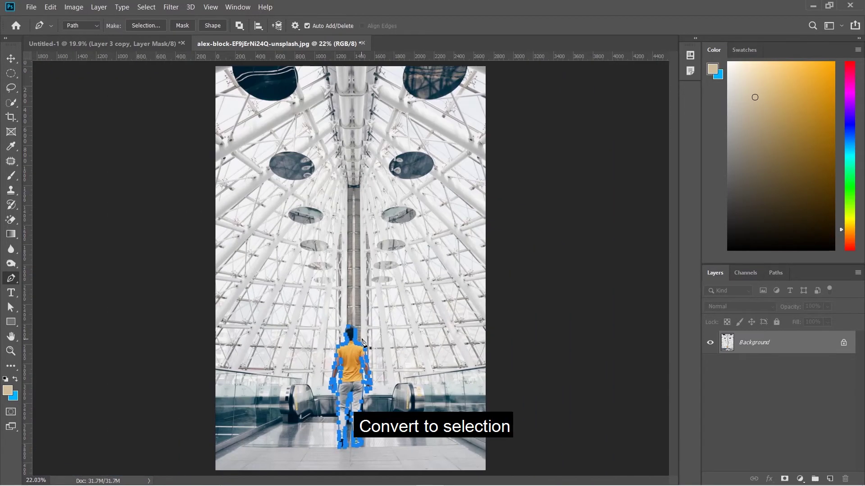
pyautogui.click(146, 27)
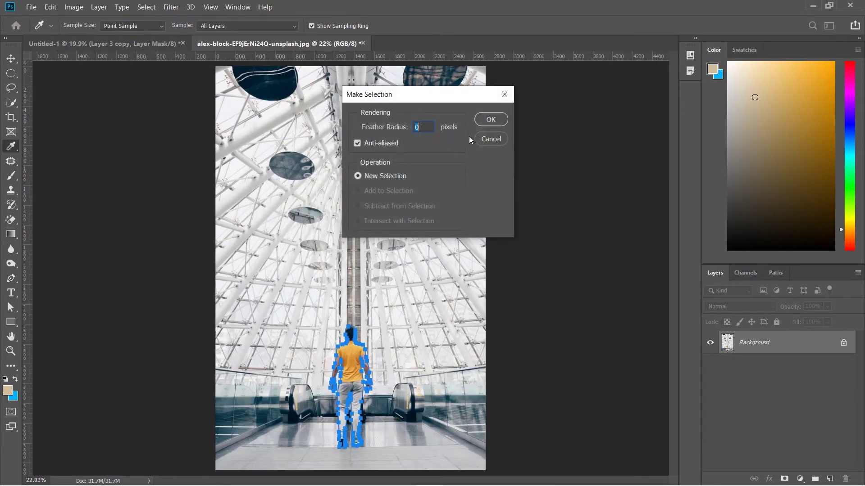
pyautogui.press('Return')
pyautogui.press('v')
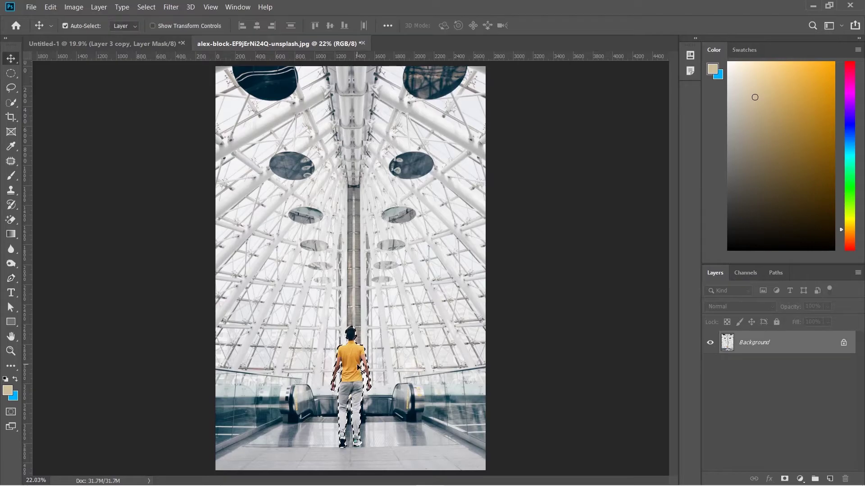
# Drag the selected man into the pyramid composite and move Layer 5 above Layer 3.
pyautogui.moveTo(356, 361)
pyautogui.mouseDown()
pyautogui.moveTo(154, 44)
pyautogui.moveTo(370, 360)
pyautogui.mouseUp()
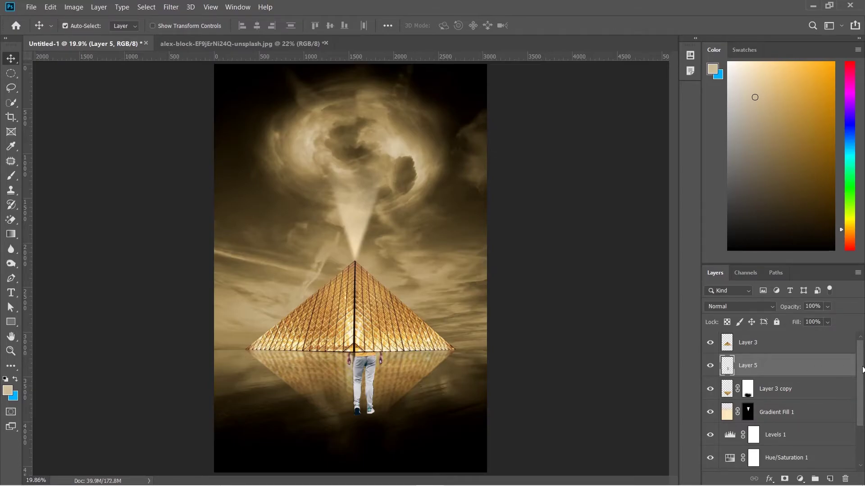
pyautogui.moveTo(754, 368); pyautogui.dragTo(755, 344)
# Rename the figure's layer to 'man'.
pyautogui.doubleClick(754, 343)
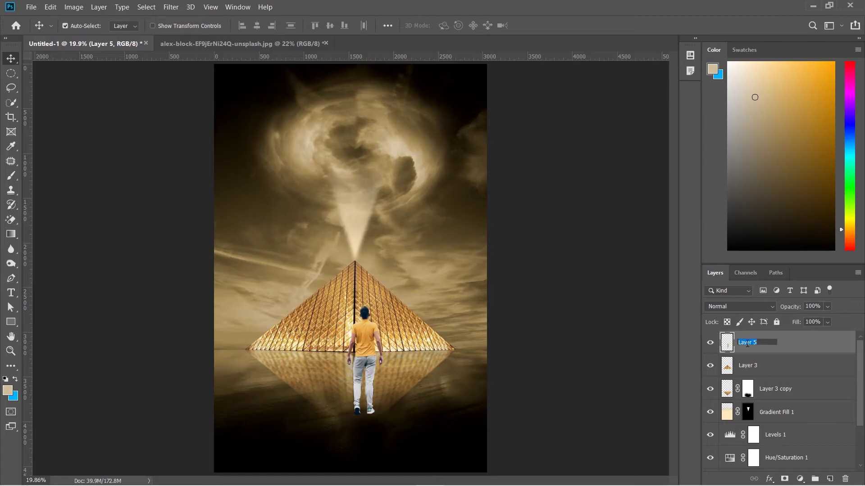
pyautogui.write('man')
pyautogui.press('Return')
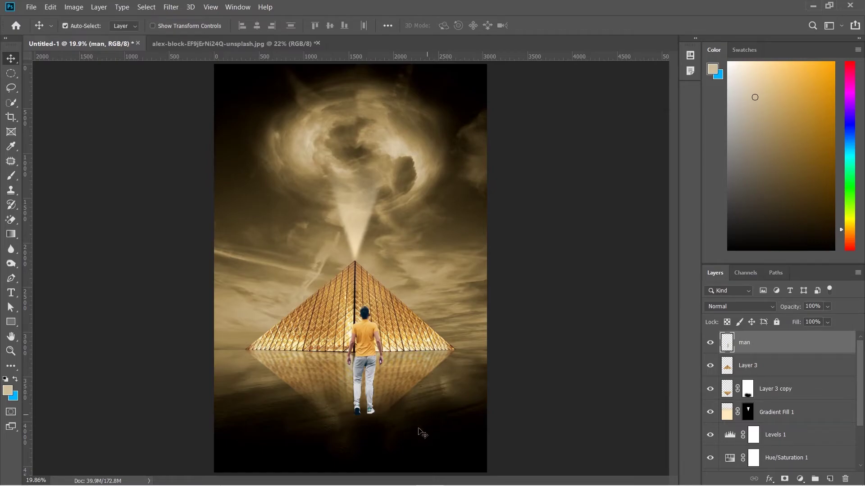
# Scale the man to about 32% and place him on the reflection below the pyramid.
pyautogui.hotkey('ctrl', 't')
pyautogui.moveTo(381, 307); pyautogui.dragTo(358, 381)
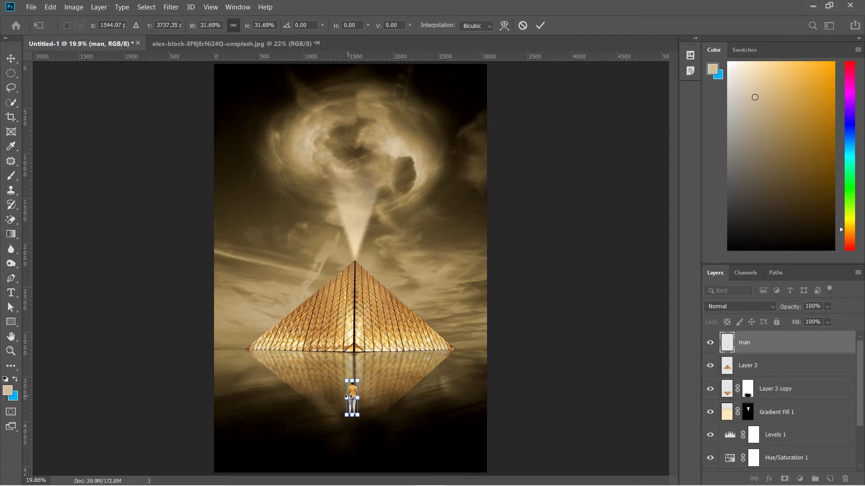
pyautogui.moveTo(352, 396); pyautogui.dragTo(354, 387)
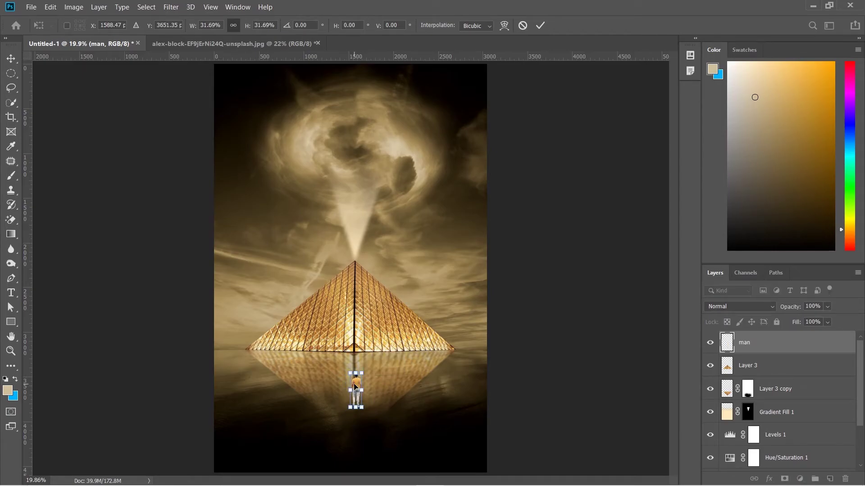
pyautogui.press('Return')
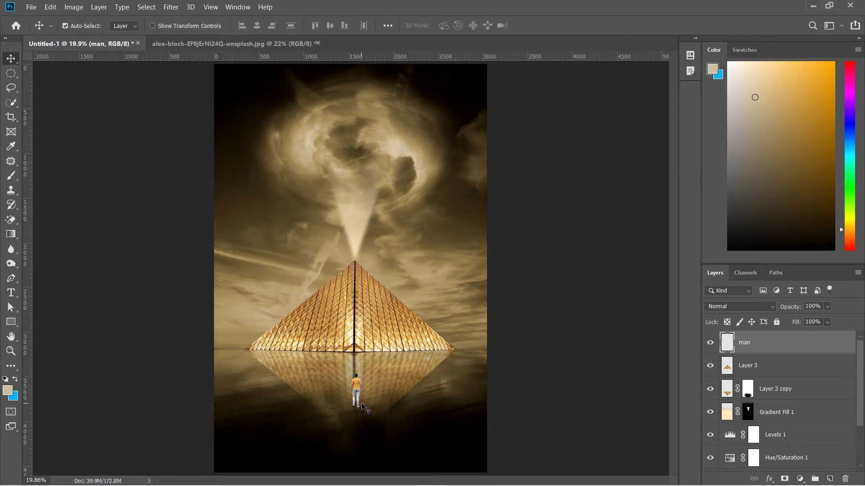
pyautogui.moveTo(357, 396); pyautogui.dragTo(353, 393)
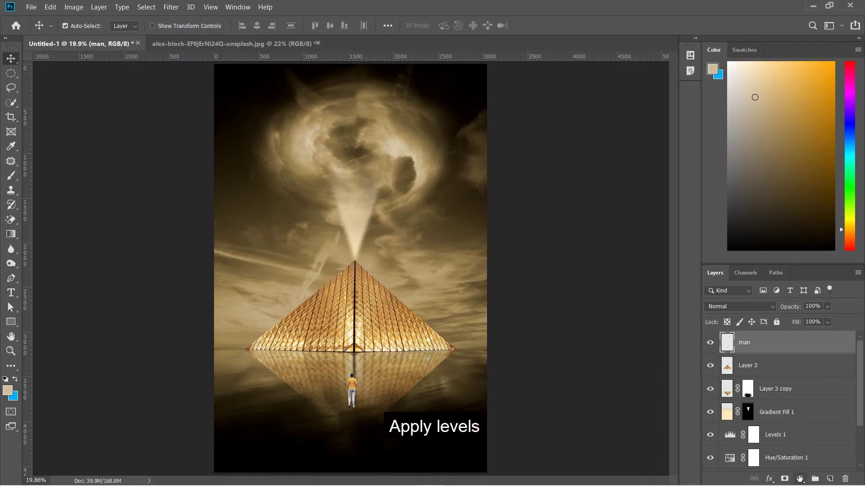
# Add a Levels adjustment clipped to the man layer and push black input and white output to make him a near-black silhouette.
pyautogui.click(800, 479)
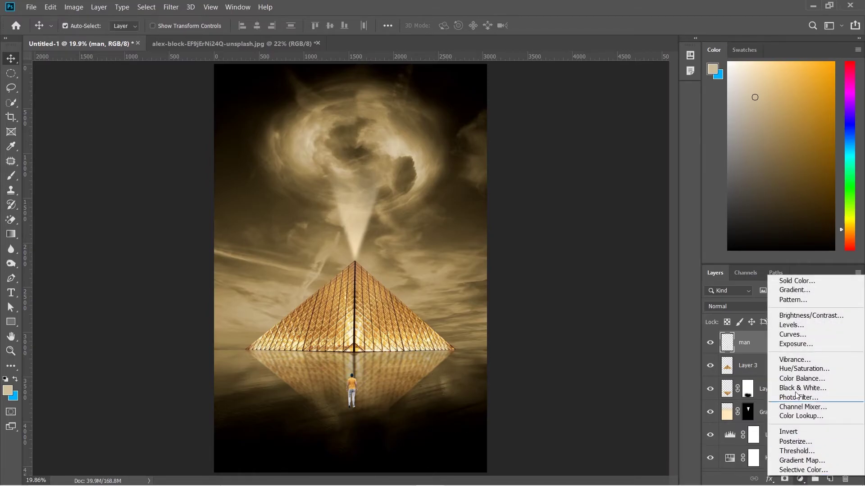
pyautogui.click(791, 325)
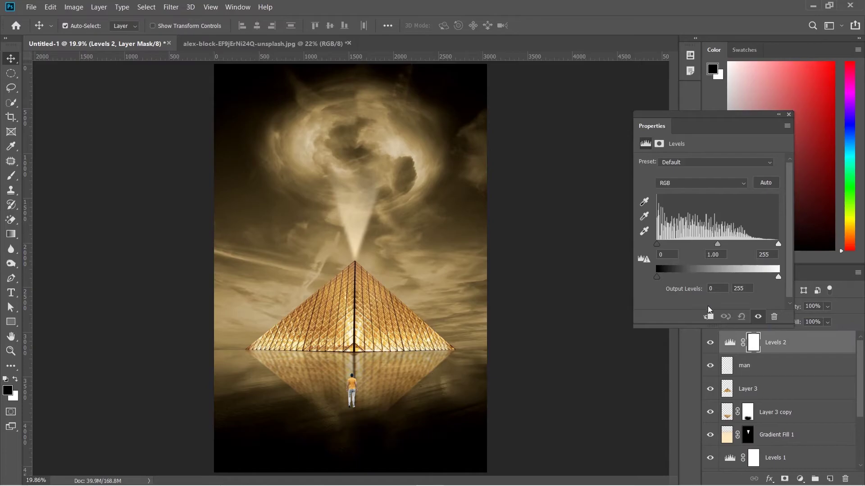
pyautogui.click(708, 317)
pyautogui.moveTo(657, 248)
pyautogui.mouseDown()
pyautogui.moveTo(715, 251)
pyautogui.moveTo(679, 258)
pyautogui.mouseUp()
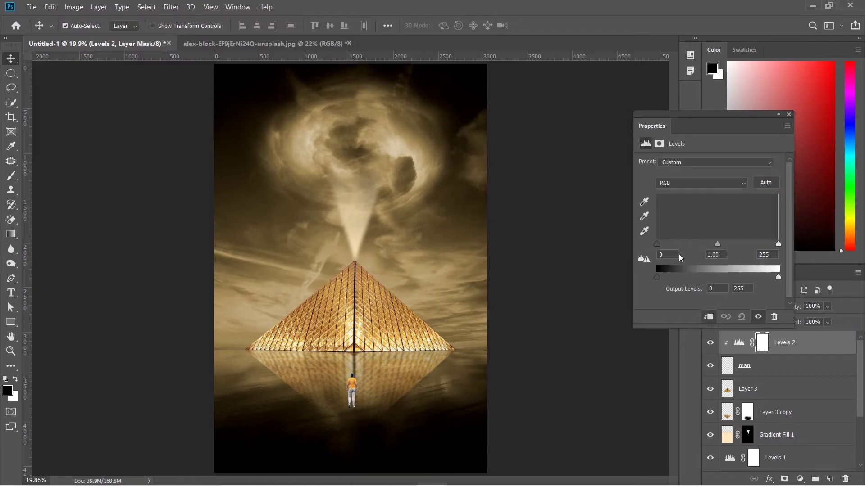
pyautogui.moveTo(777, 277); pyautogui.dragTo(684, 285)
pyautogui.moveTo(676, 285); pyautogui.dragTo(686, 282)
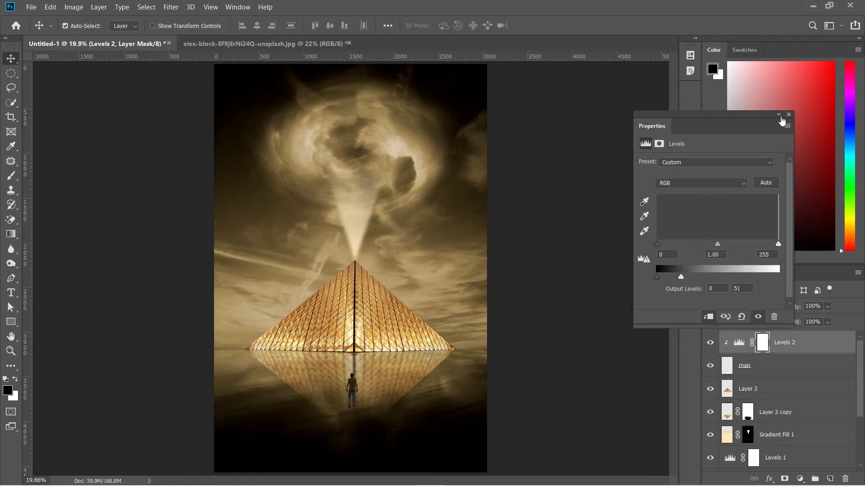
pyautogui.click(787, 115)
# Duplicate the man layer and fill the lower copy's pixels with black.
pyautogui.click(754, 366)
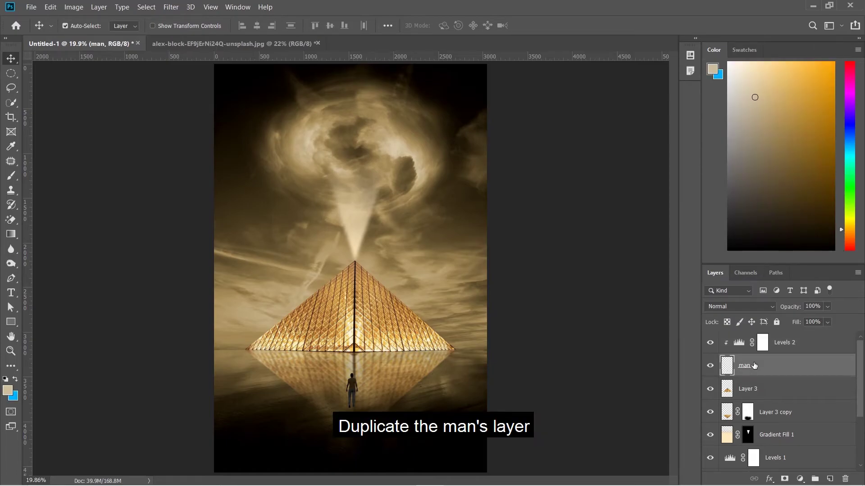
pyautogui.hotkey('ctrl', 'j')
pyautogui.click(746, 390)
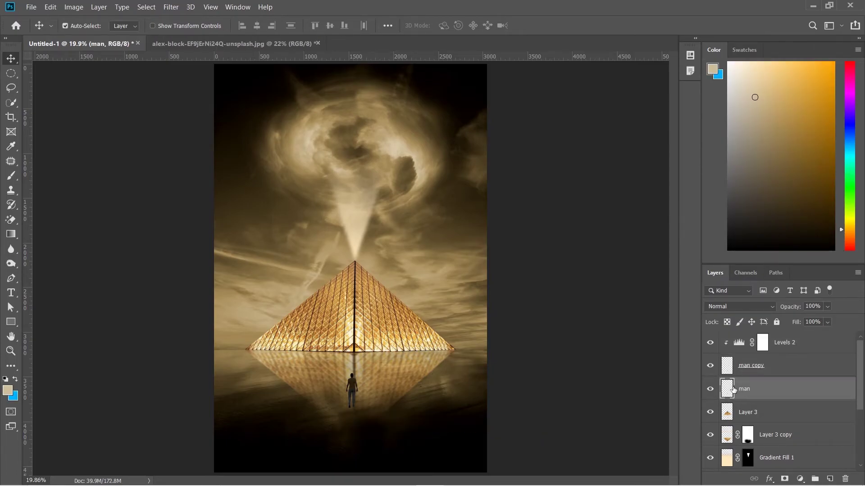
pyautogui.rightClick(727, 392)
pyautogui.click(749, 195)
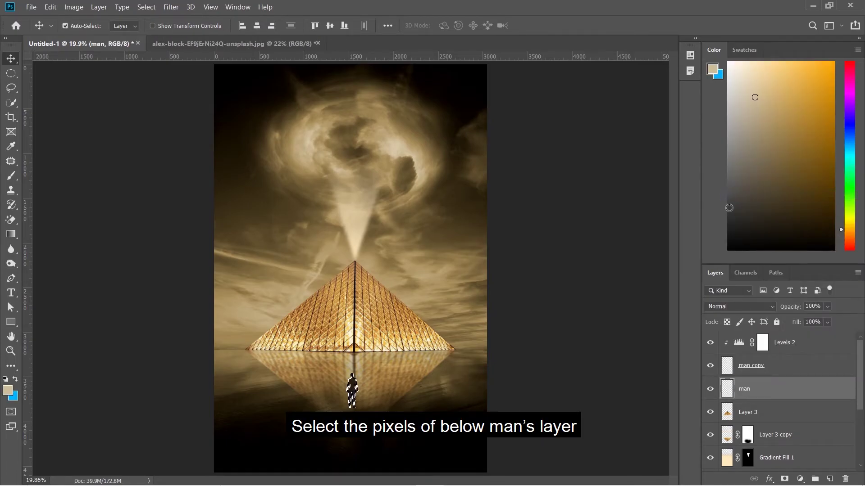
pyautogui.click(729, 250)
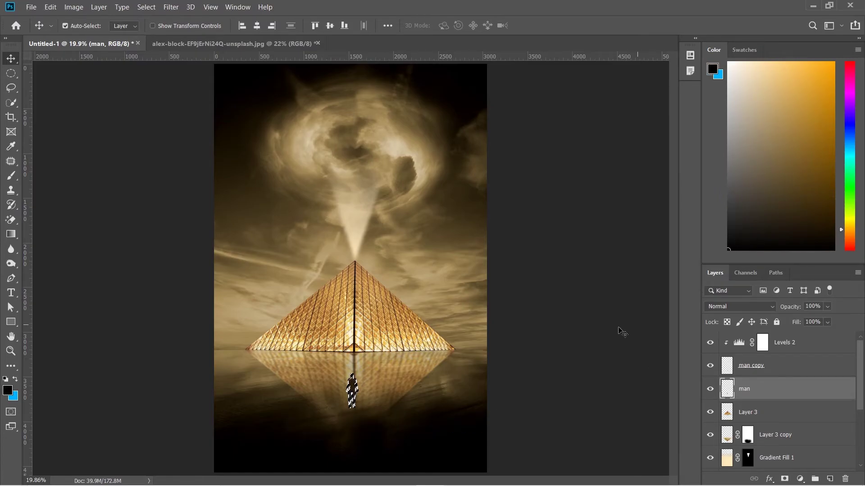
pyautogui.hotkey('ctrl', 'd')
# Flip the lower copy vertically and move it down beneath the man's feet as his reflection.
pyautogui.hotkey('ctrl', 't')
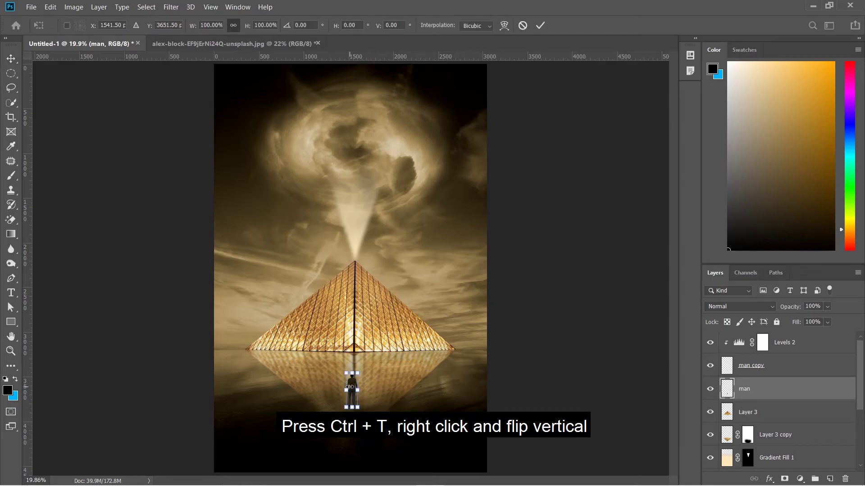
pyautogui.rightClick(352, 388)
pyautogui.click(361, 375)
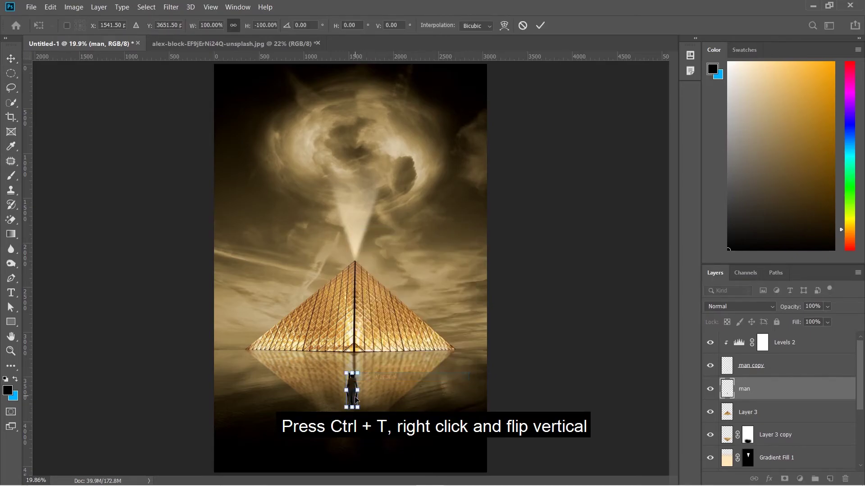
pyautogui.moveTo(353, 401); pyautogui.dragTo(357, 427)
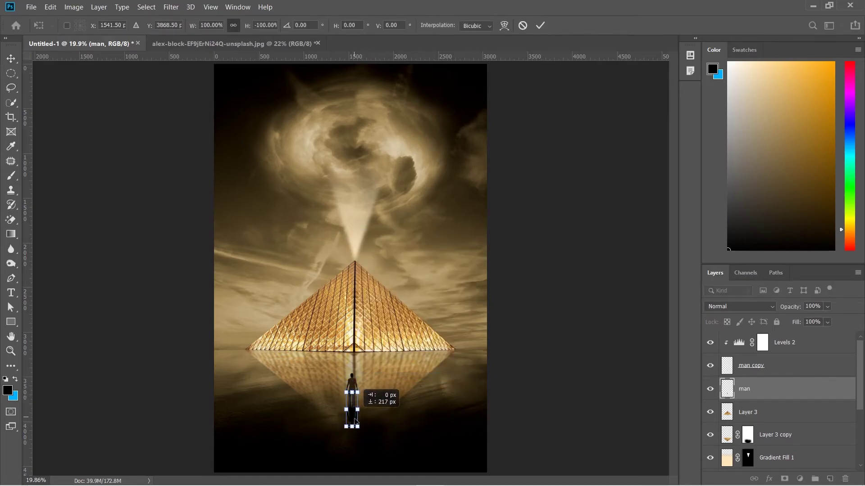
pyautogui.press('Return')
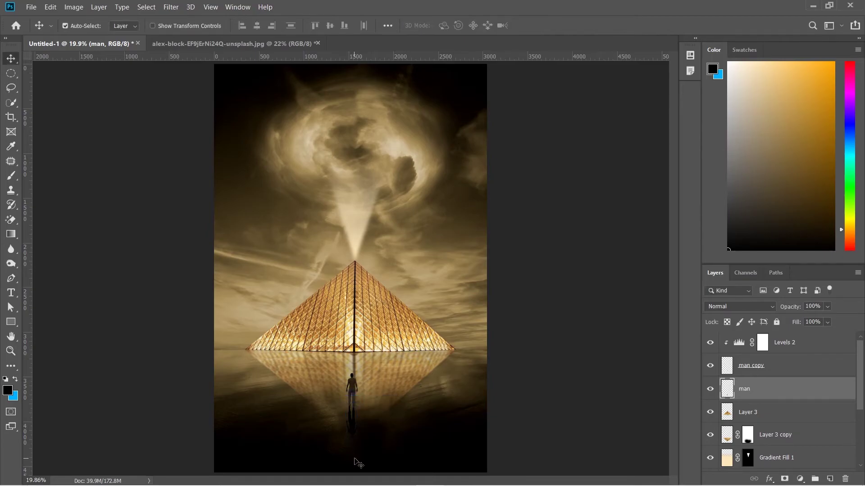
# Apply a Perspective transform that flares the reflection wider toward its bottom.
pyautogui.hotkey('ctrl', 't')
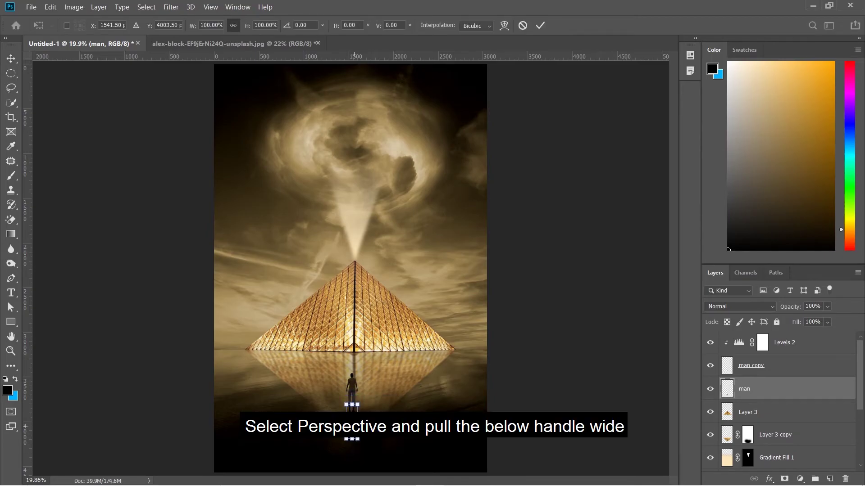
pyautogui.rightClick(354, 439)
pyautogui.click(378, 335)
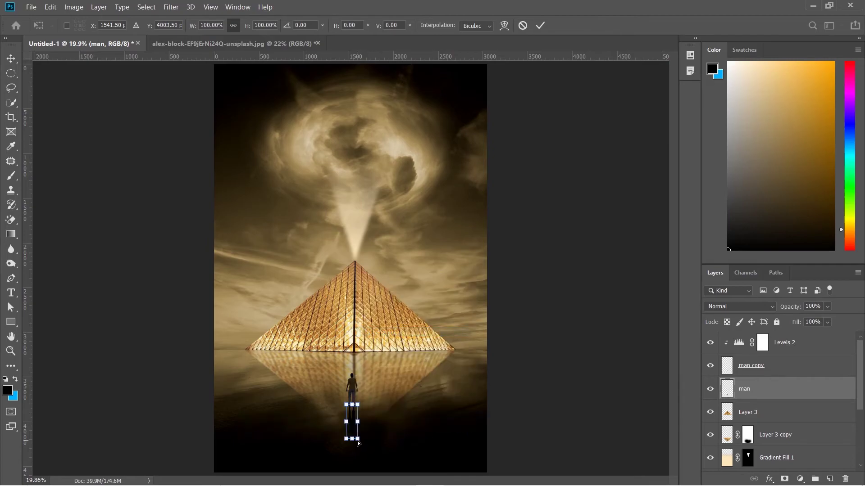
pyautogui.moveTo(358, 442); pyautogui.dragTo(363, 445)
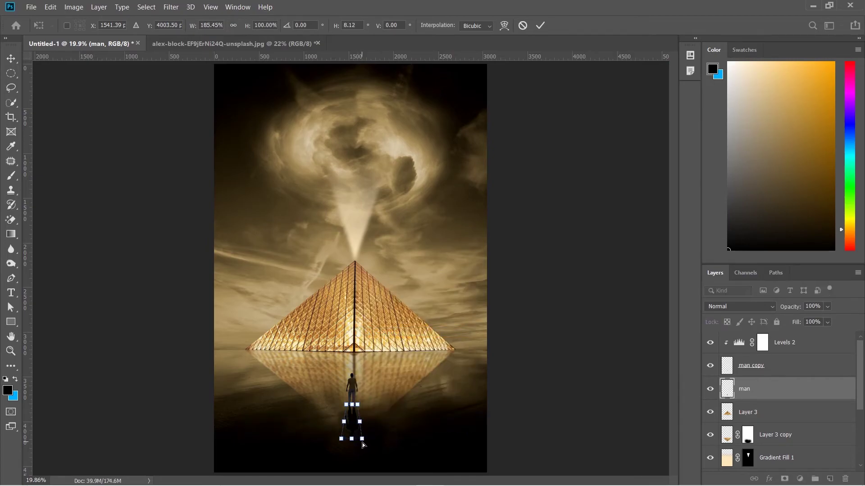
pyautogui.press('Return')
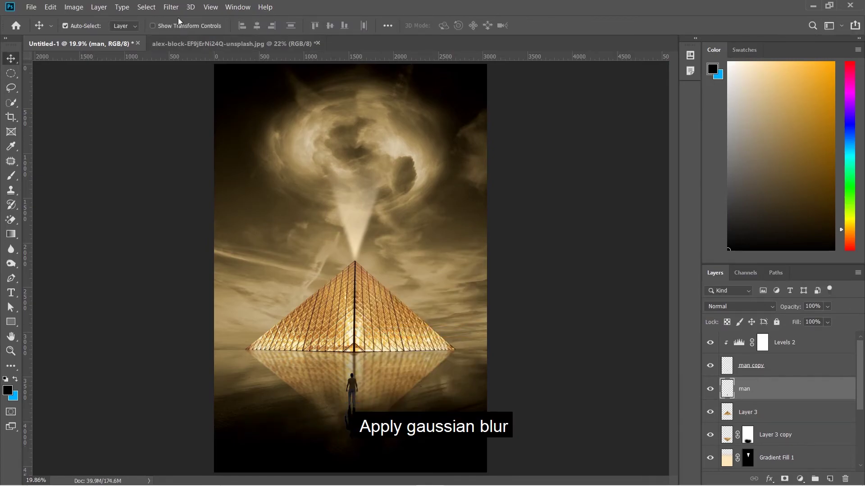
# Soften the man's reflection with a 7-pixel Gaussian Blur.
pyautogui.click(171, 8)
pyautogui.moveTo(203, 127)
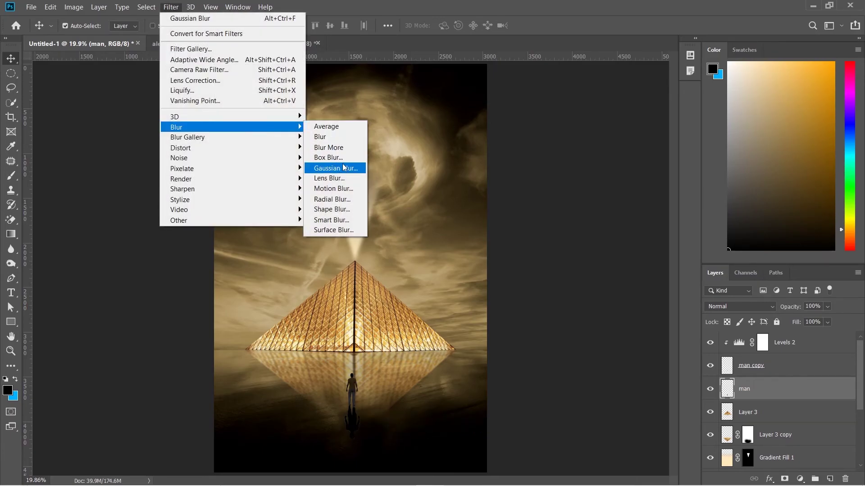
pyautogui.click(343, 169)
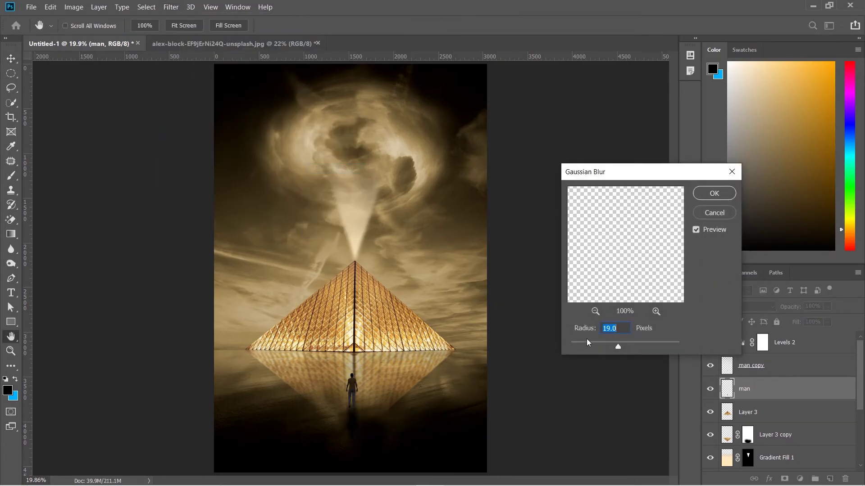
pyautogui.moveTo(589, 344); pyautogui.dragTo(612, 350)
pyautogui.write('7')
pyautogui.click(710, 196)
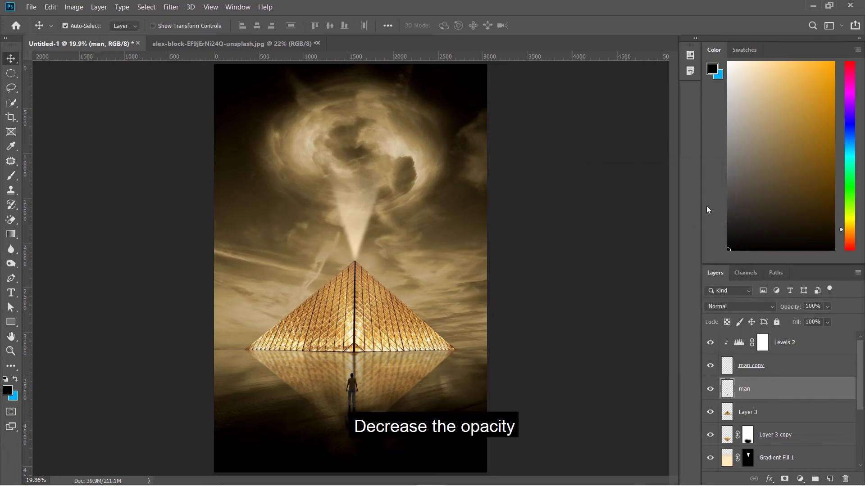
# Lower the reflection layer's opacity to 80%.
pyautogui.click(828, 308)
pyautogui.moveTo(841, 320); pyautogui.dragTo(832, 322)
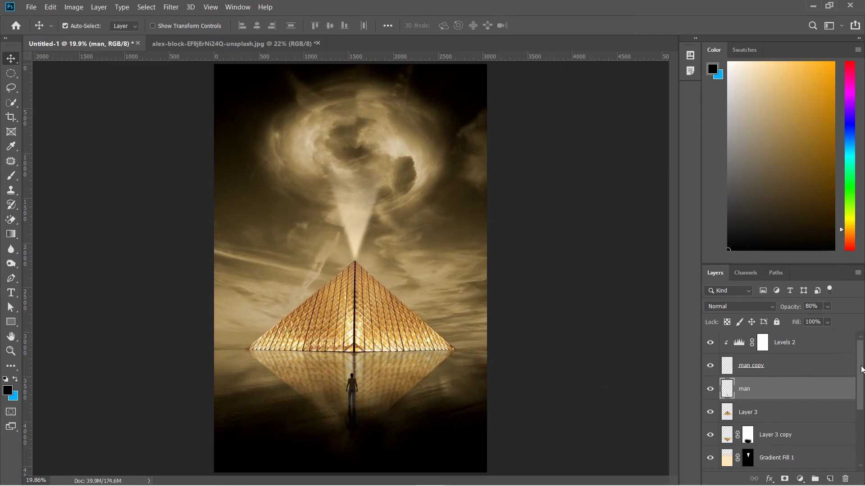
pyautogui.click(821, 348)
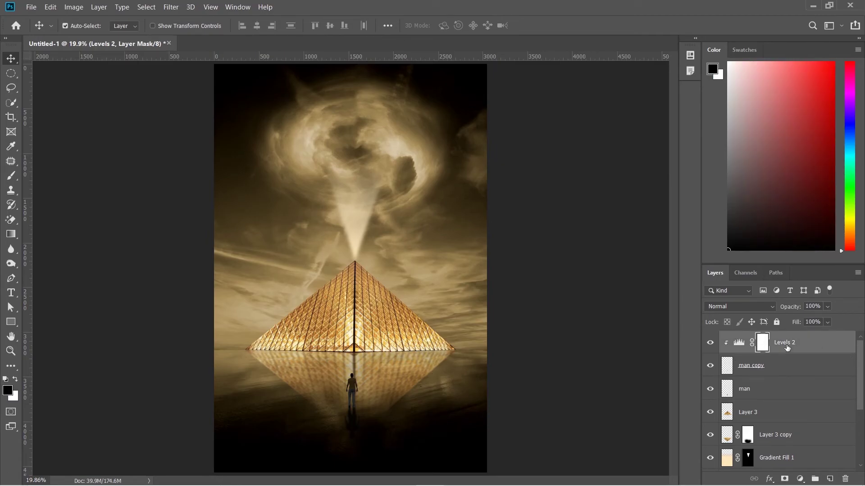
# Add a mask to Layer 3 and brush black over the pyramid's apex edge with a smaller brush.
pyautogui.click(764, 414)
pyautogui.click(784, 479)
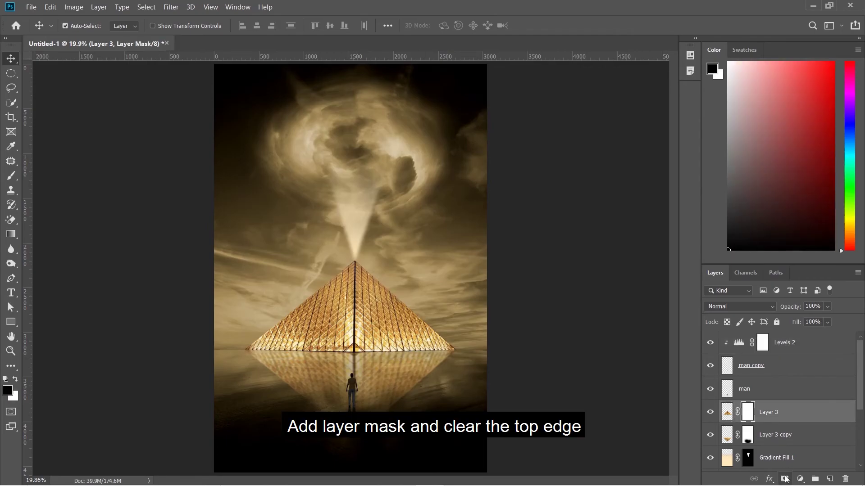
pyautogui.press('b')
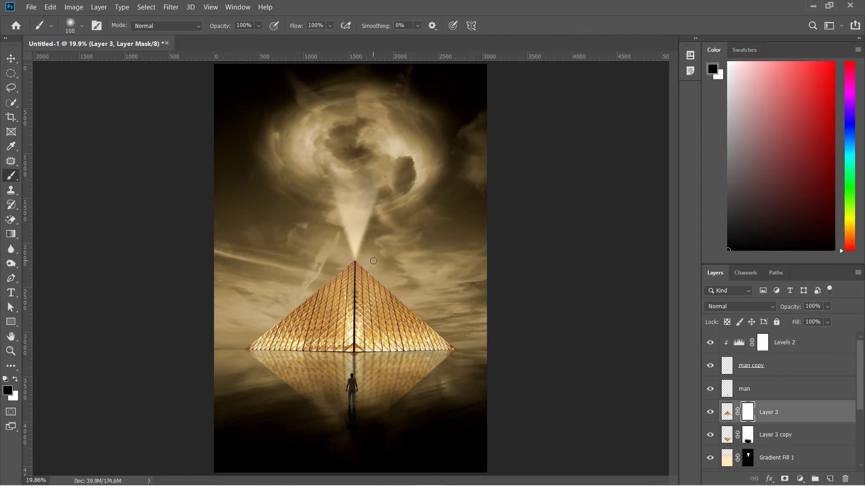
pyautogui.scroll(2, 351, 258)
pyautogui.scroll(2, 352, 259)
pyautogui.scroll(2, 353, 259)
pyautogui.press('[')
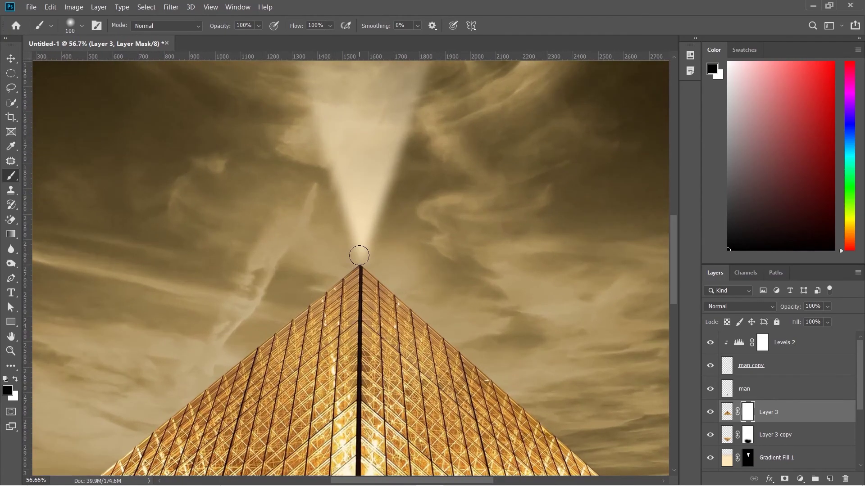
pyautogui.press('[')
pyautogui.hotkey('ctrl', '0')
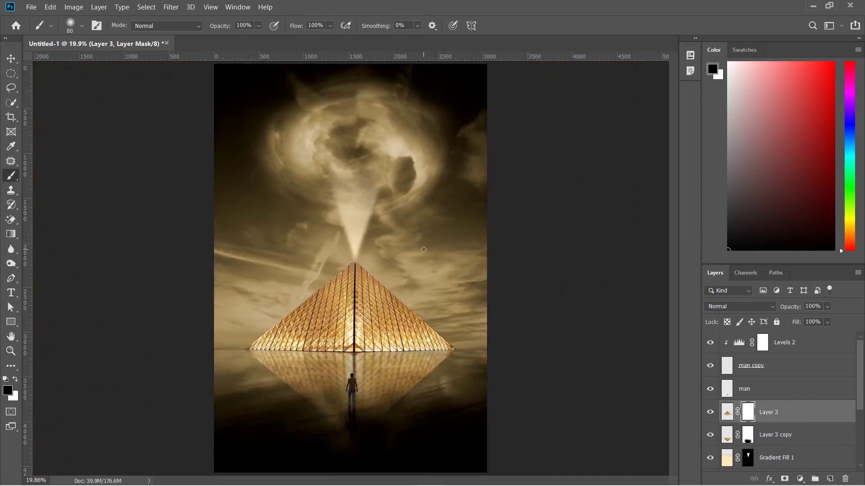
pyautogui.press('v')
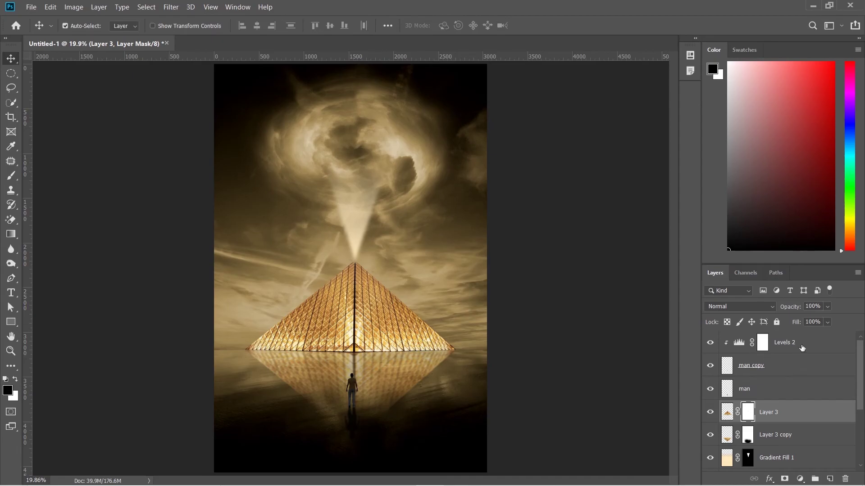
pyautogui.click(802, 348)
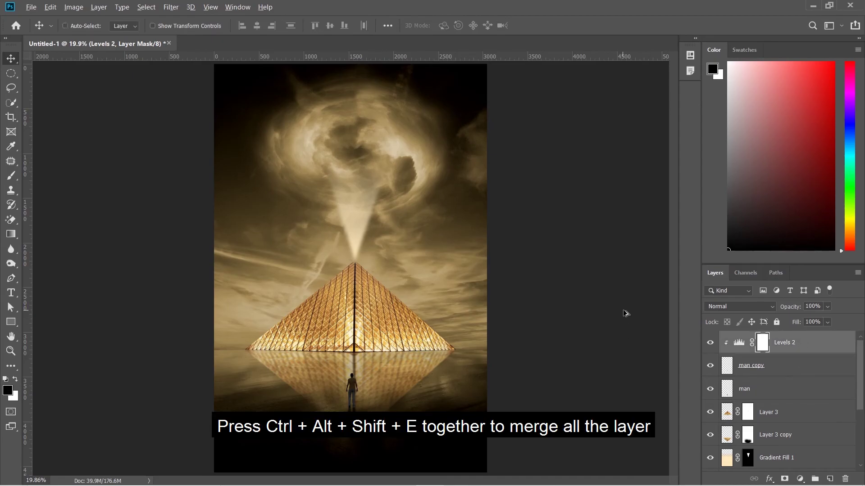
# Stamp all visible layers into a merged top layer and add a Color Lookup adjustment.
pyautogui.hotkey('ctrl', 'alt', 'shift', 'e')
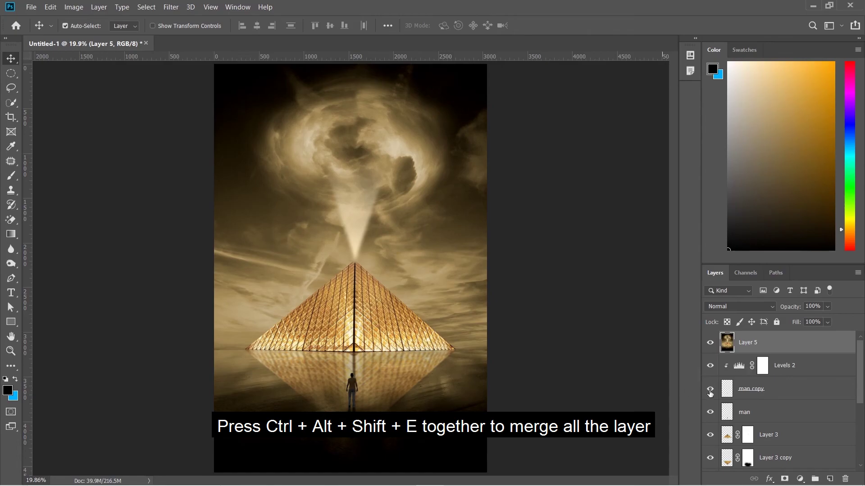
pyautogui.click(799, 479)
pyautogui.click(800, 417)
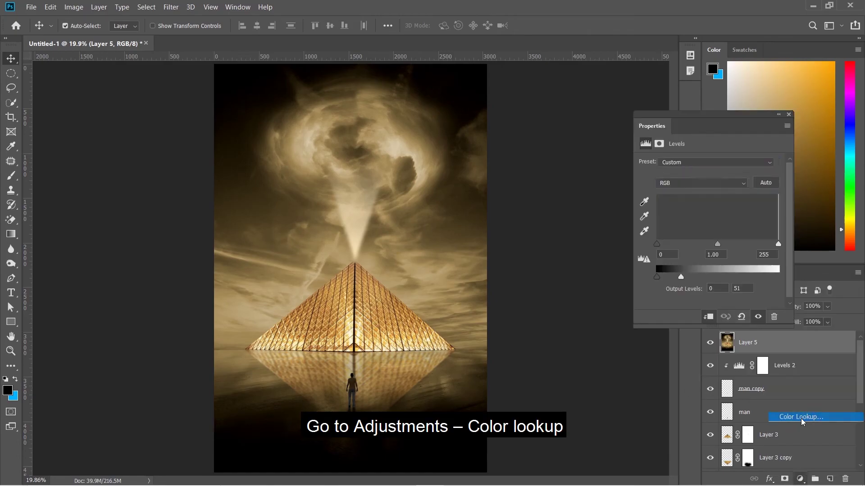
# Choose FallColors.look as the 3DLUT file to warm the whole scene.
pyautogui.click(691, 165)
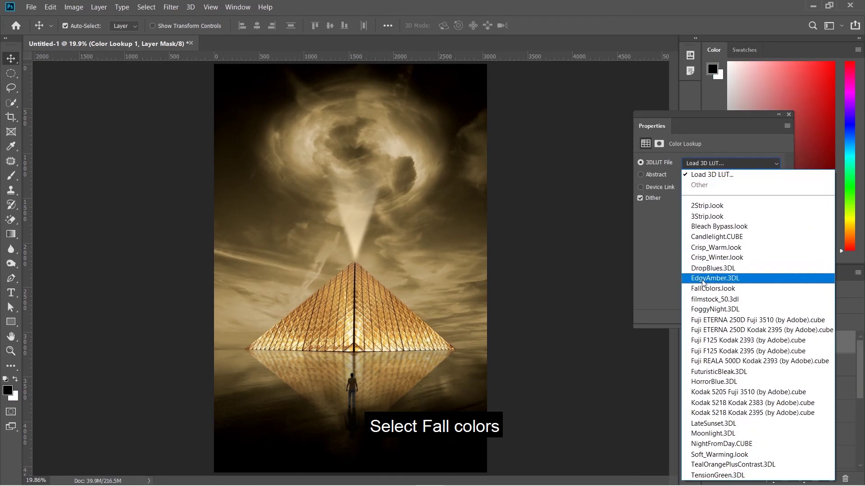
pyautogui.click(692, 287)
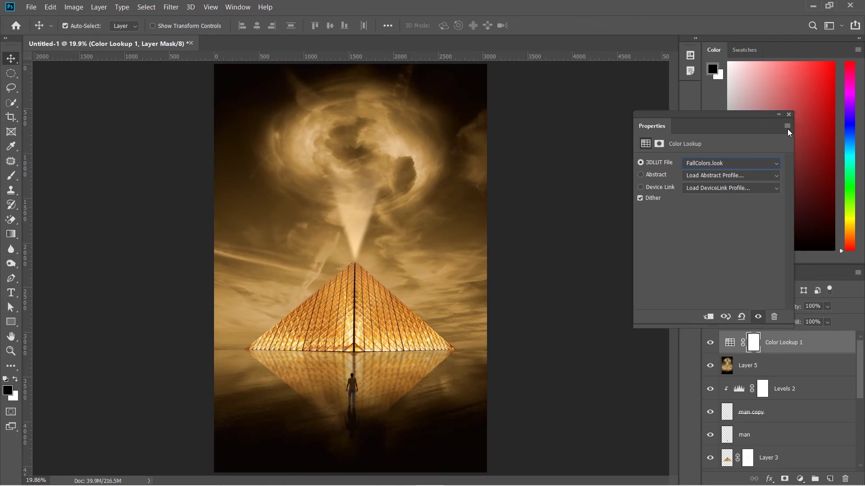
pyautogui.click(787, 115)
pyautogui.click(812, 306)
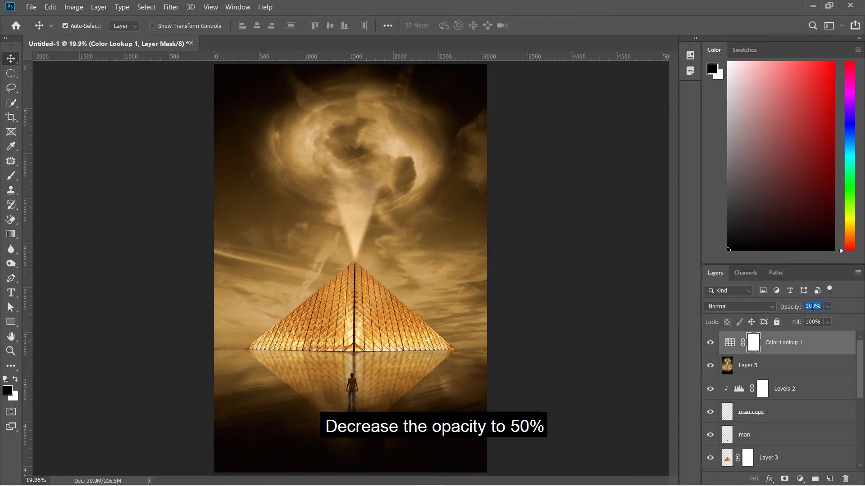